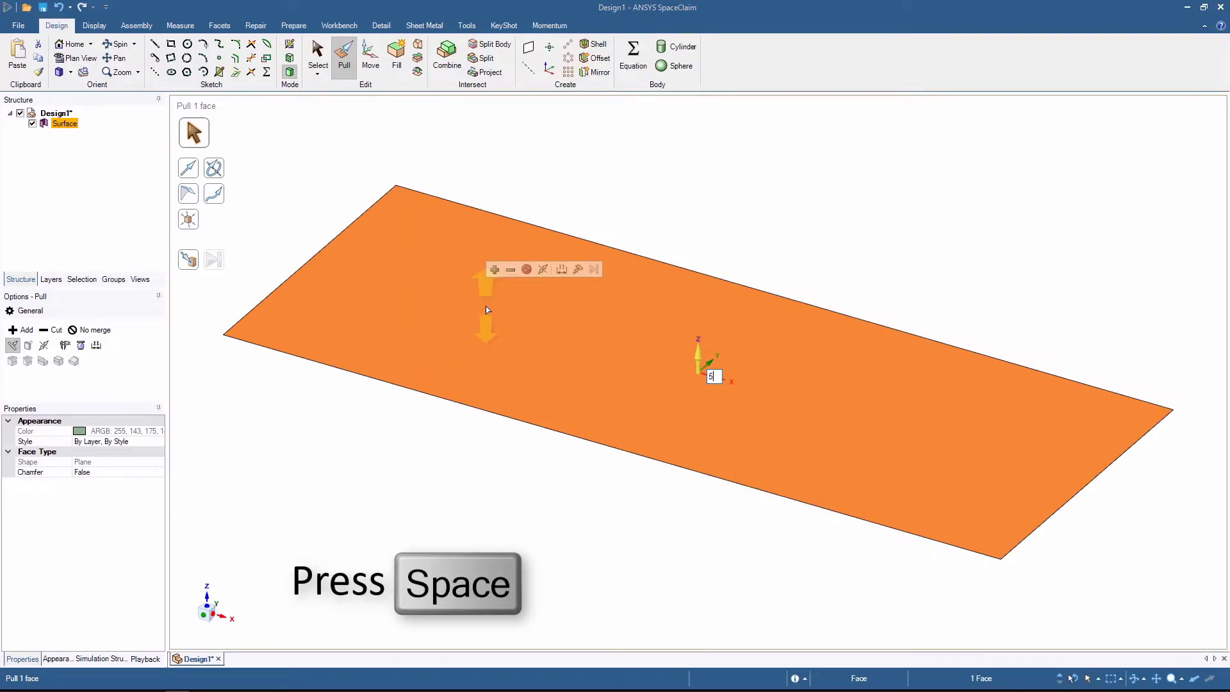
Pull the rectangular surface upward by 5 mm to form a solid plate
text(5)
key(Return)
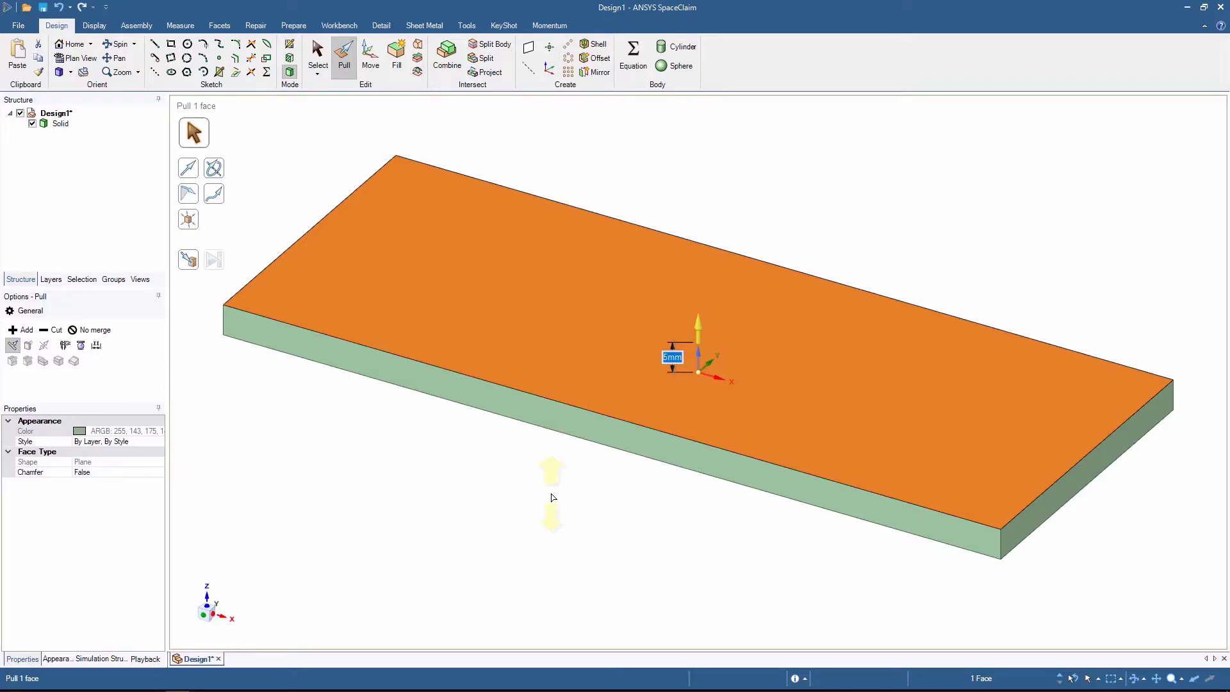
key(Escape)
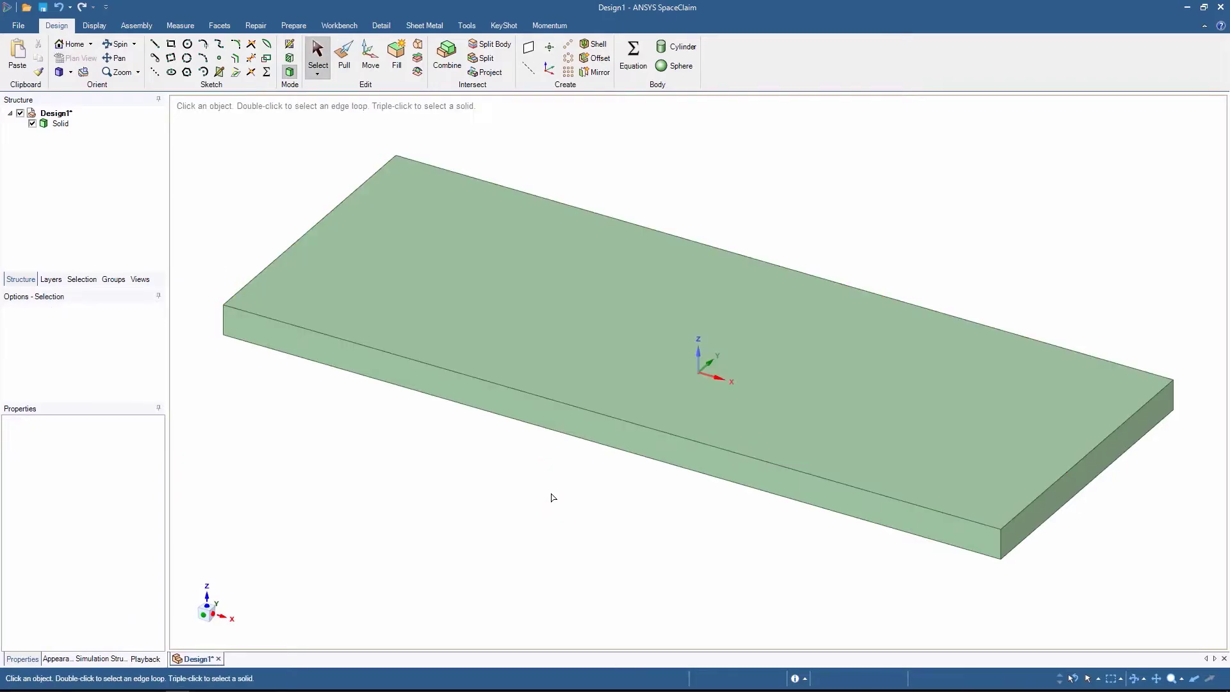
Start a sketch on the plate's top face in plan view
click(621, 319)
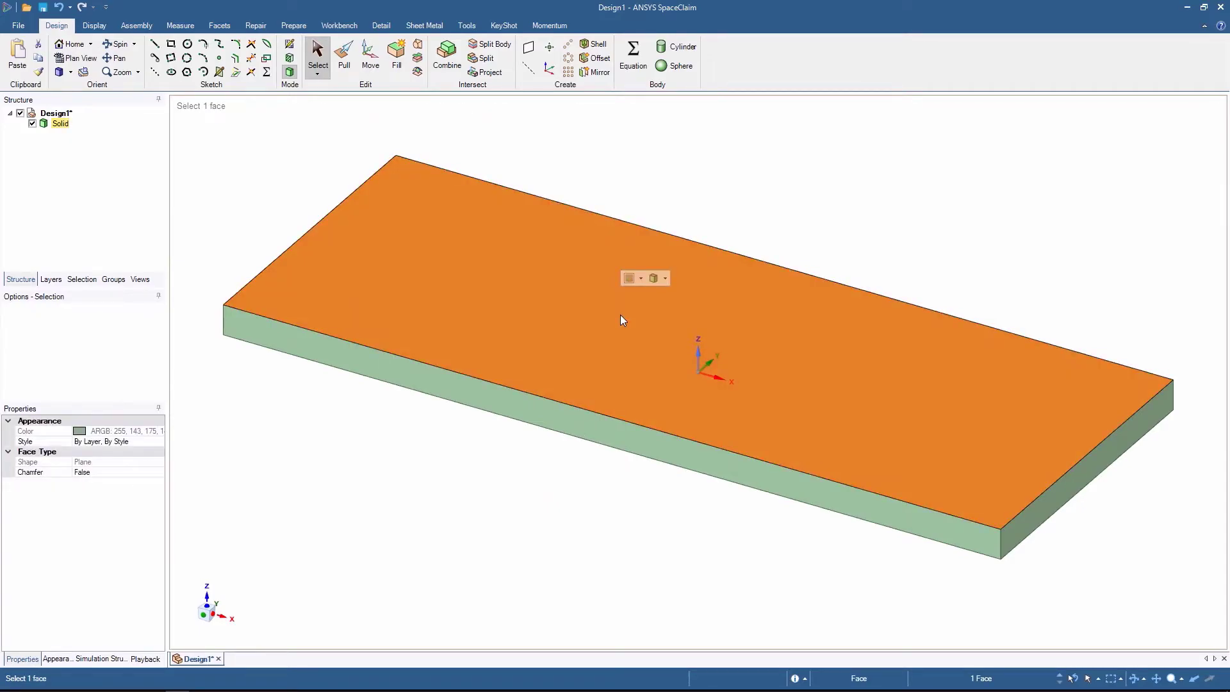
key(v)
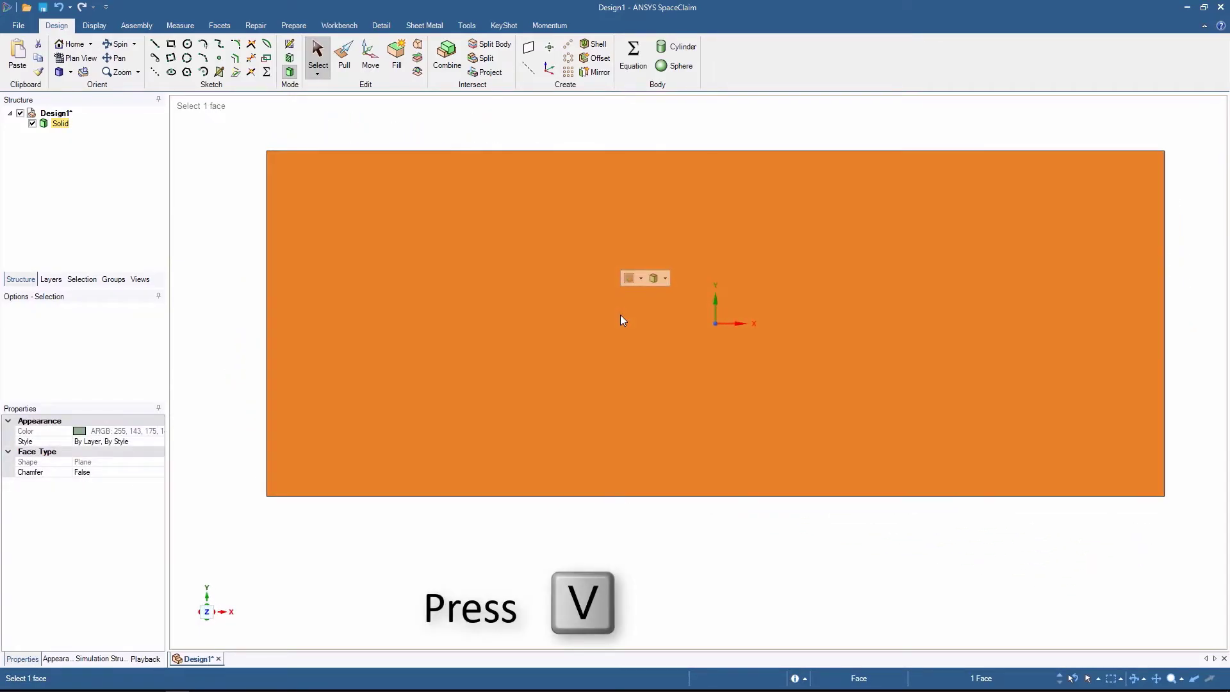
click(290, 45)
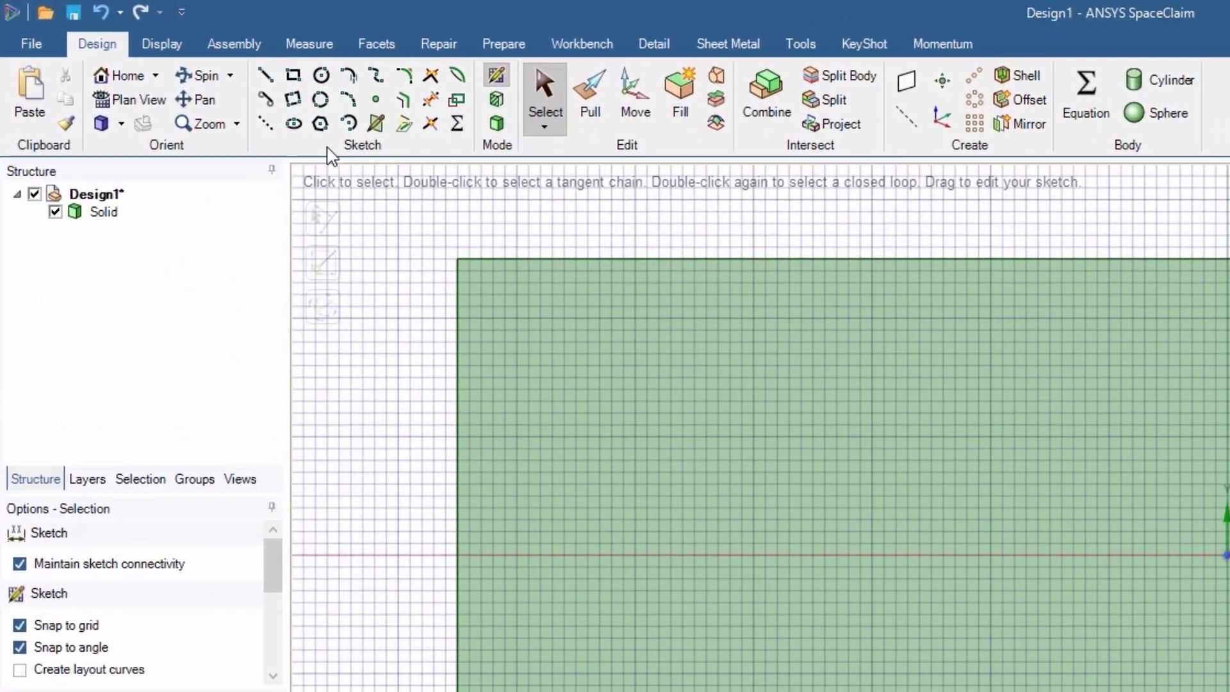
Sketch a 5 mm diameter circle centred 5 mm across and 10 mm down from the plate's upper-left corner
click(321, 75)
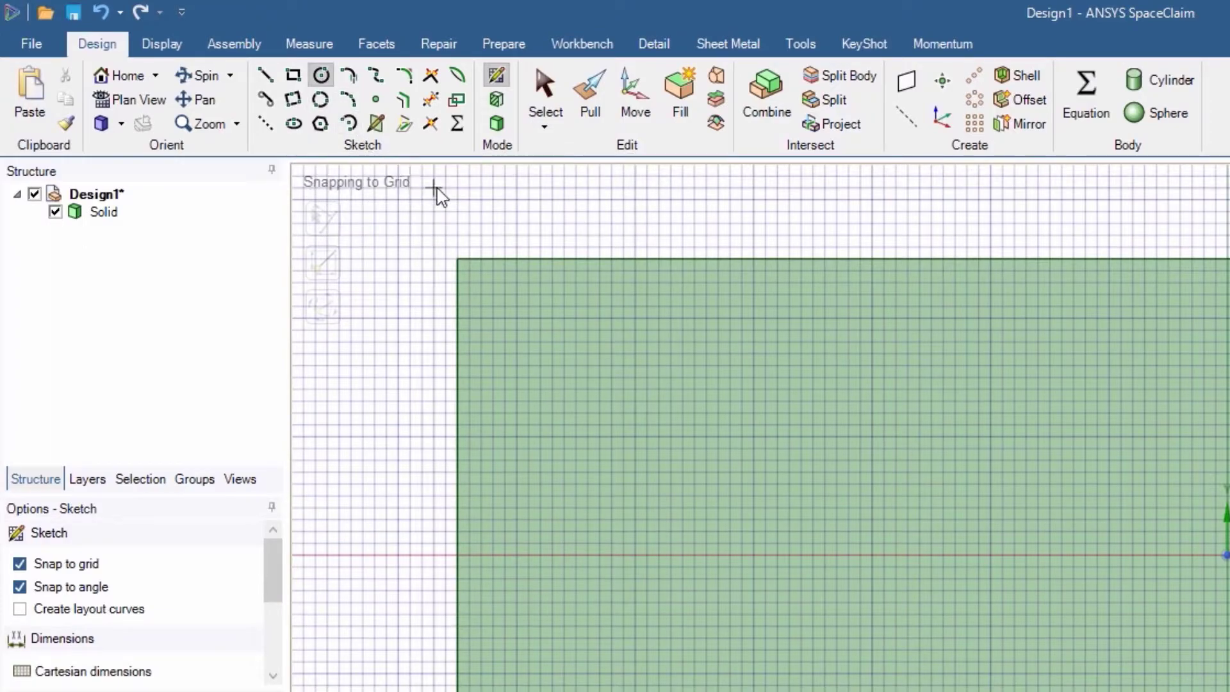
key(shift)
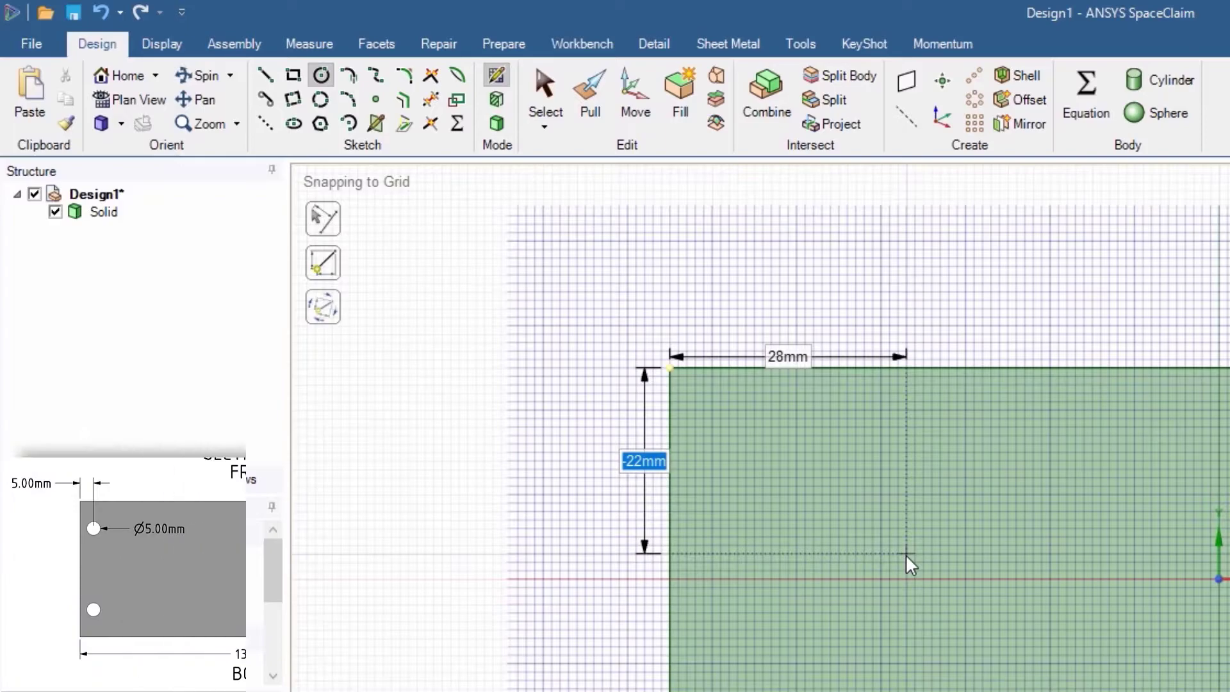
key(Tab)
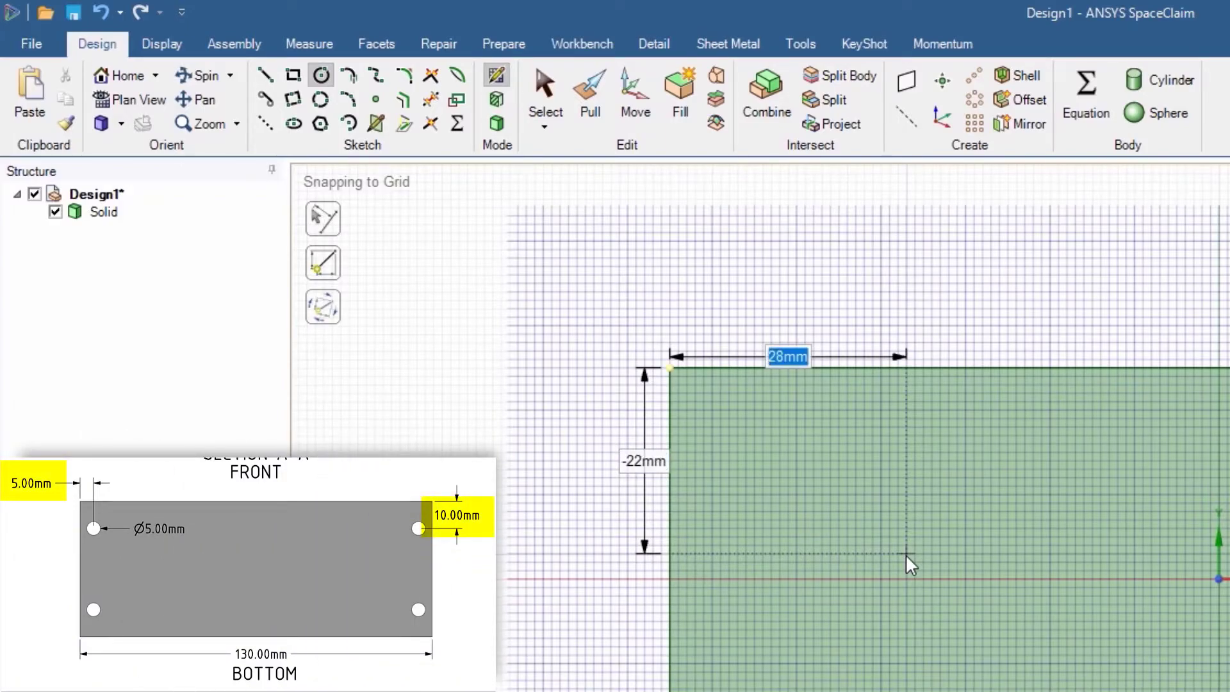
text(5)
key(Tab)
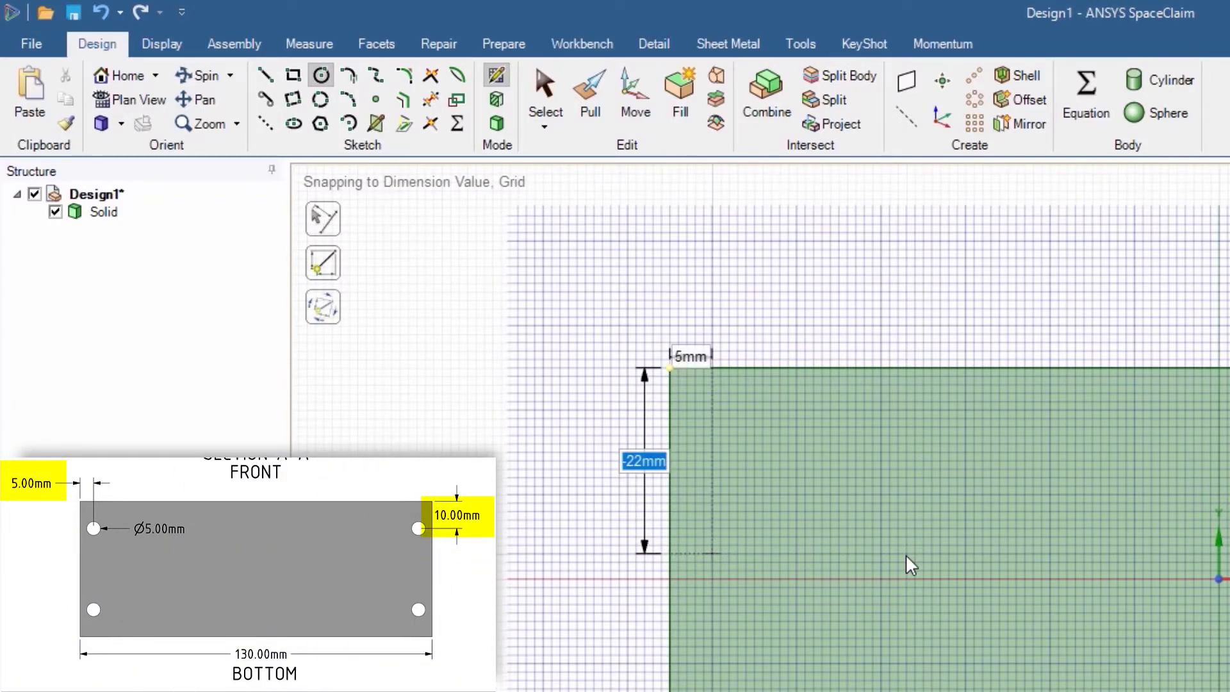
text(-10)
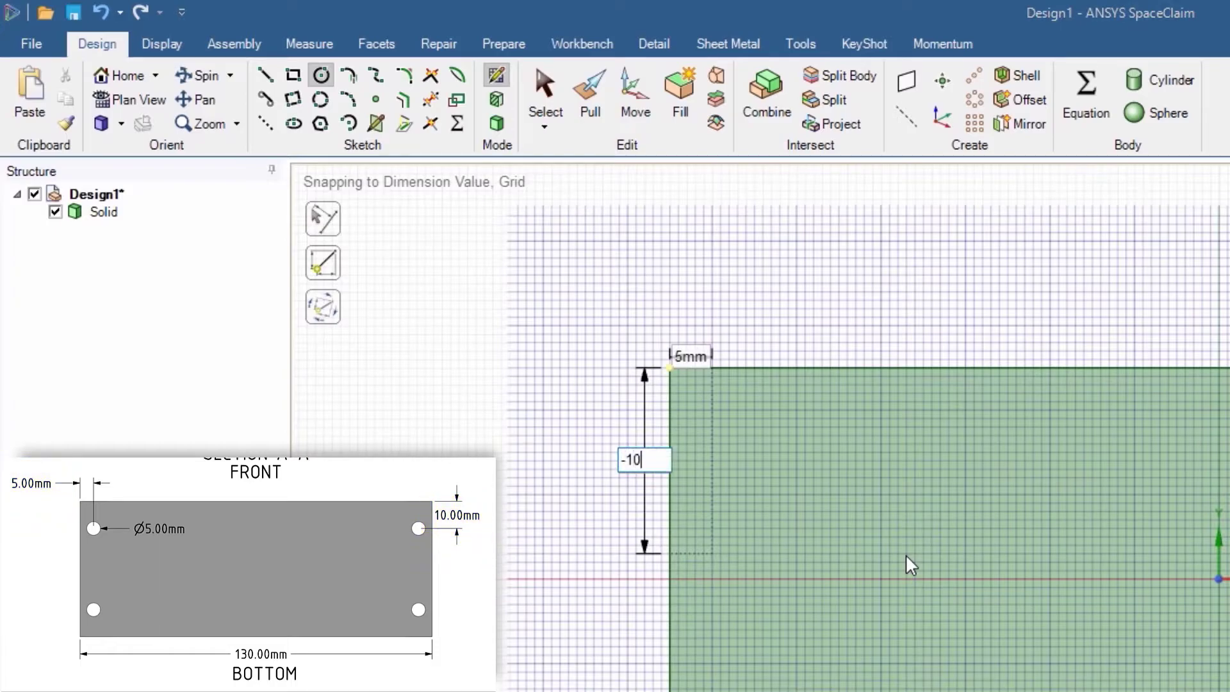
key(Tab)
key(Return)
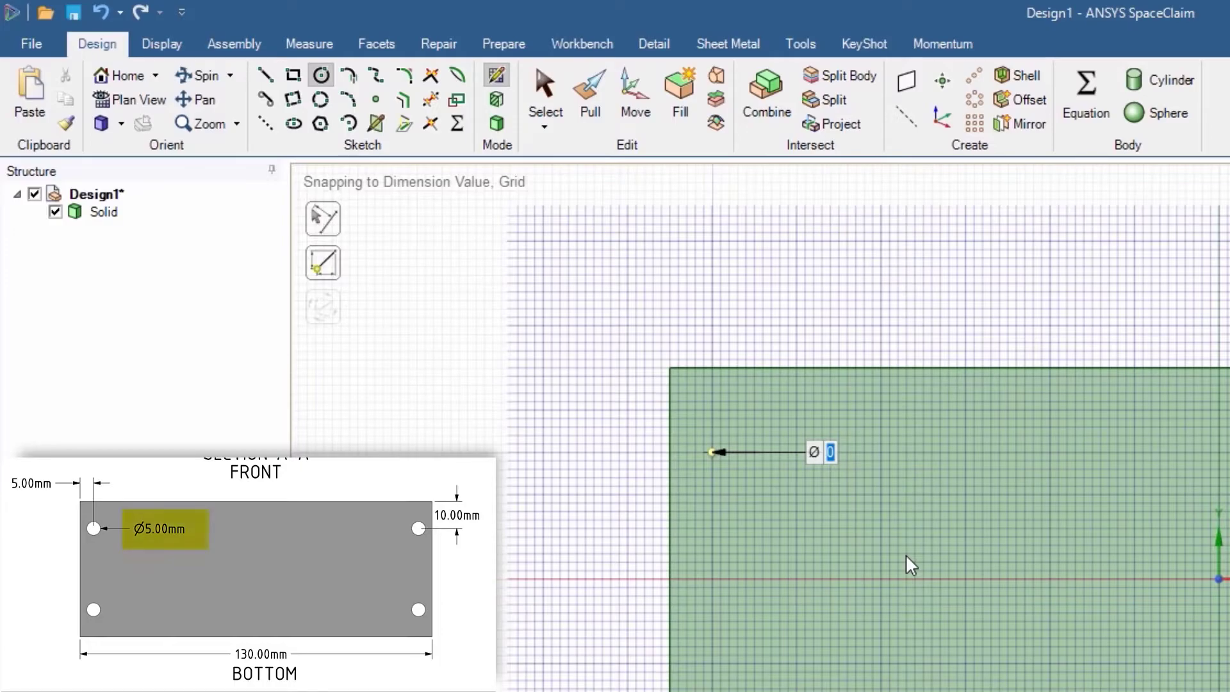
text(5)
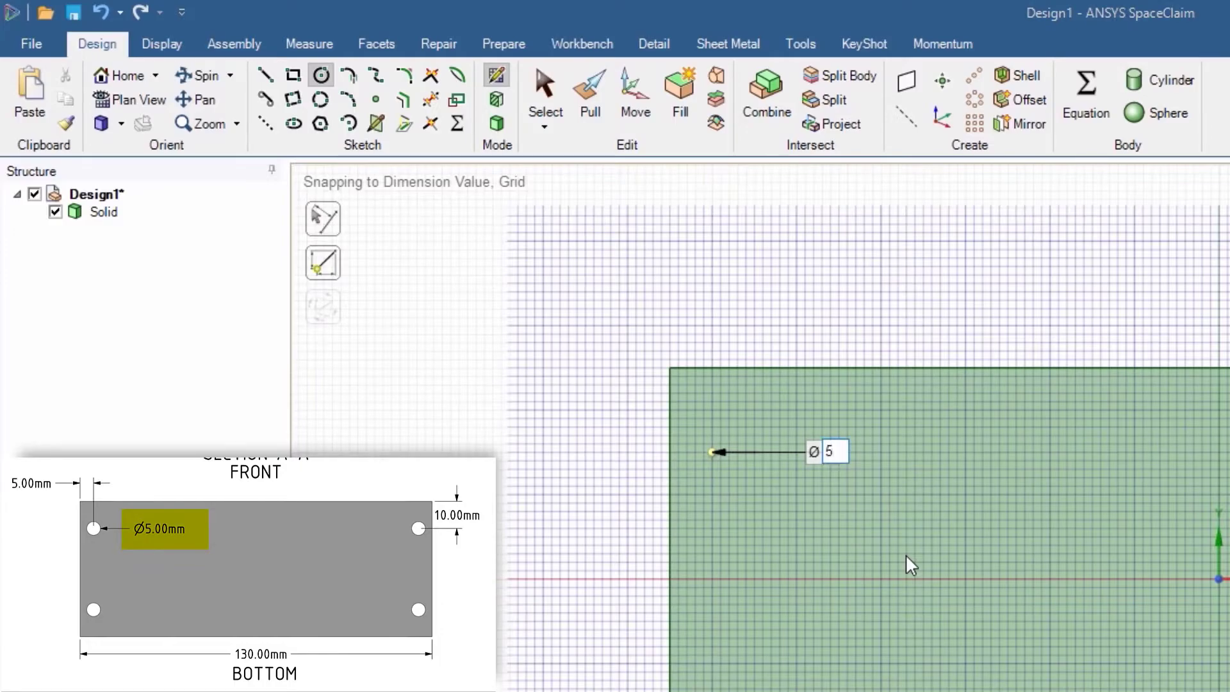
key(Return)
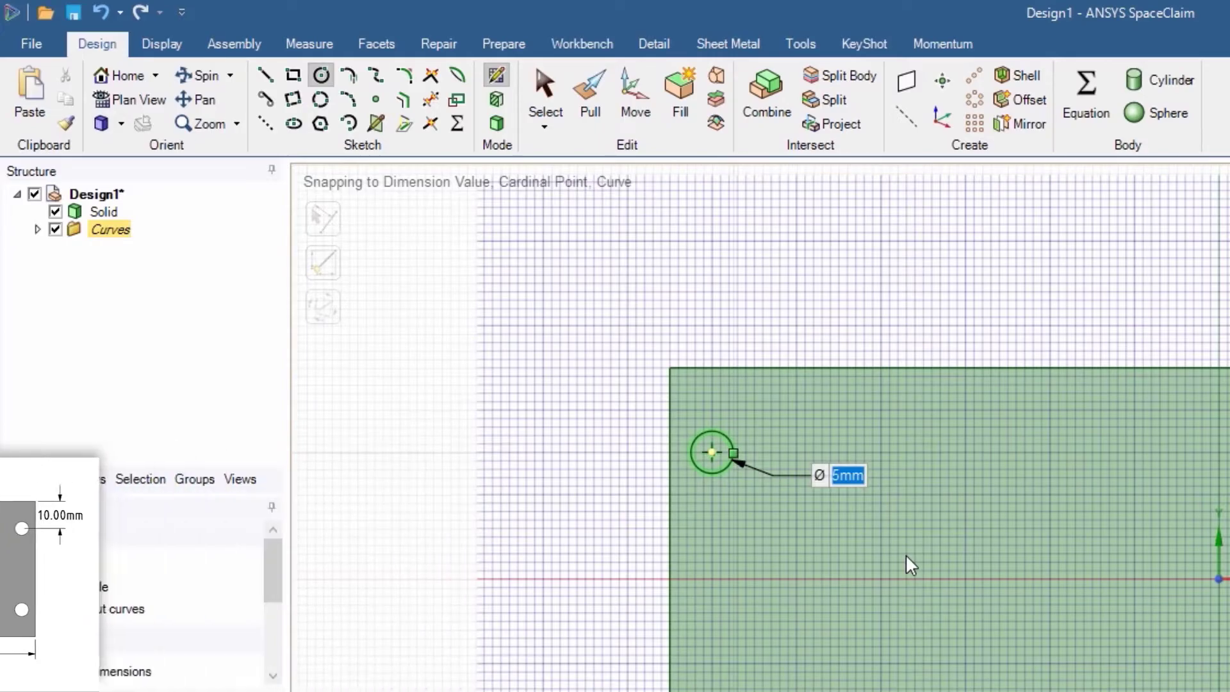
Pull the circular face down through the plate to cut a through hole
key(h)
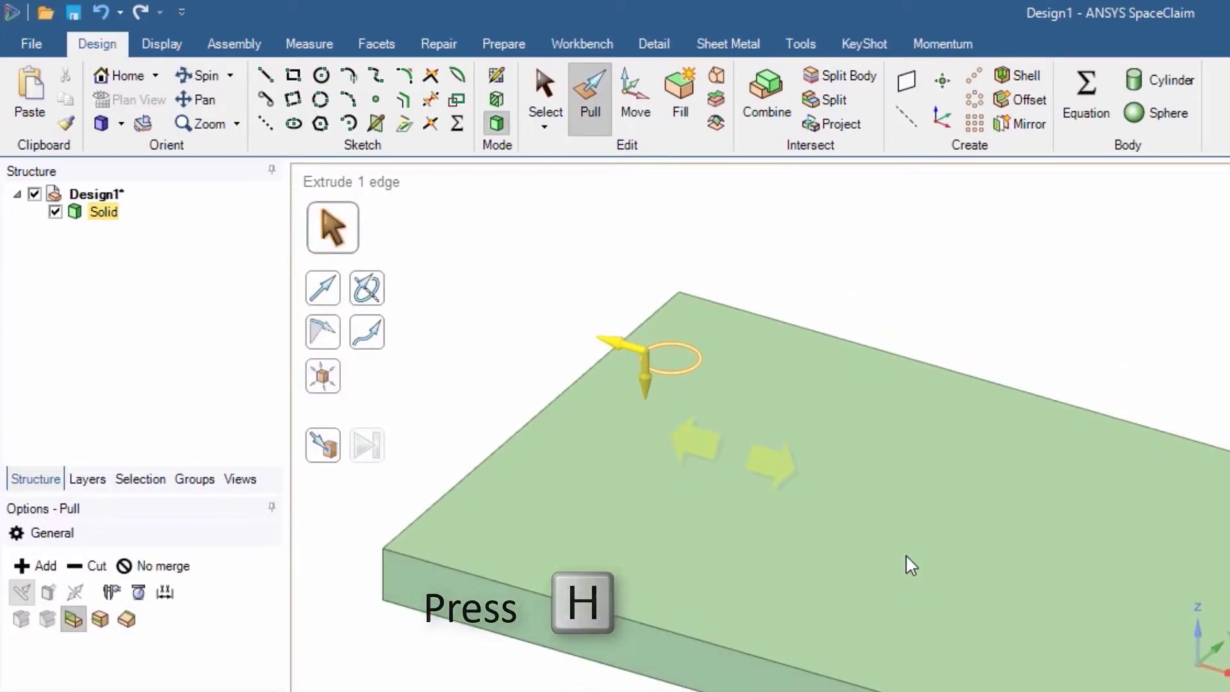
click(670, 354)
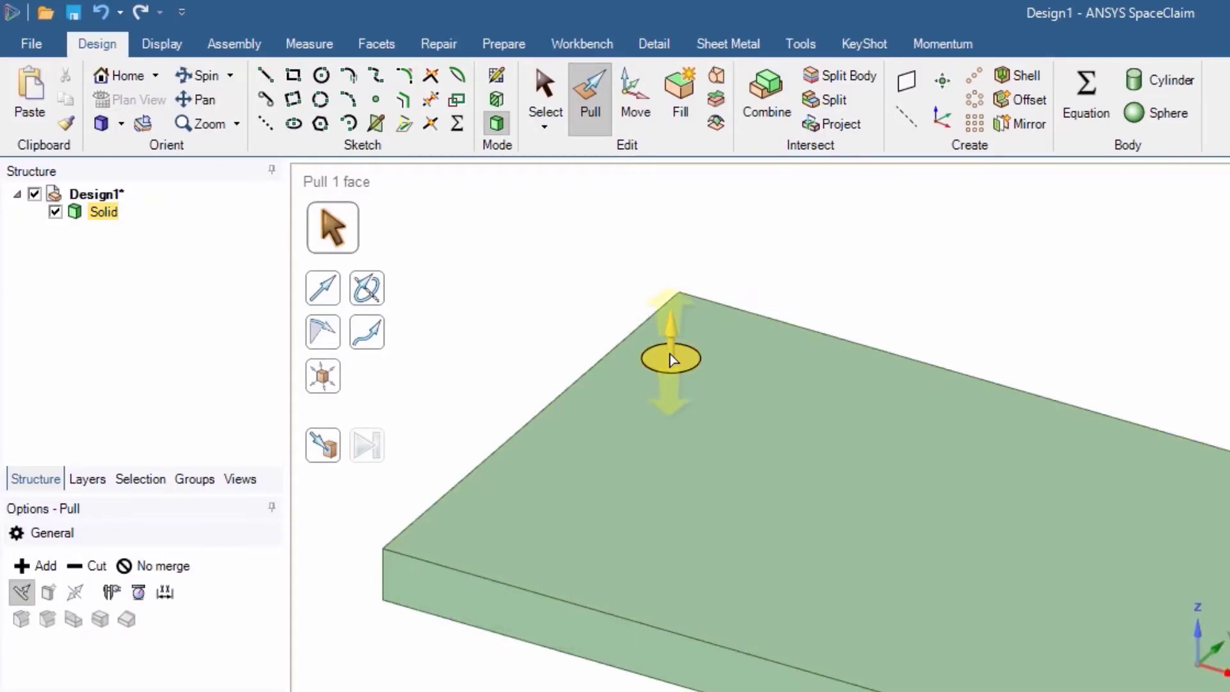
drag(565, 331, 563, 478)
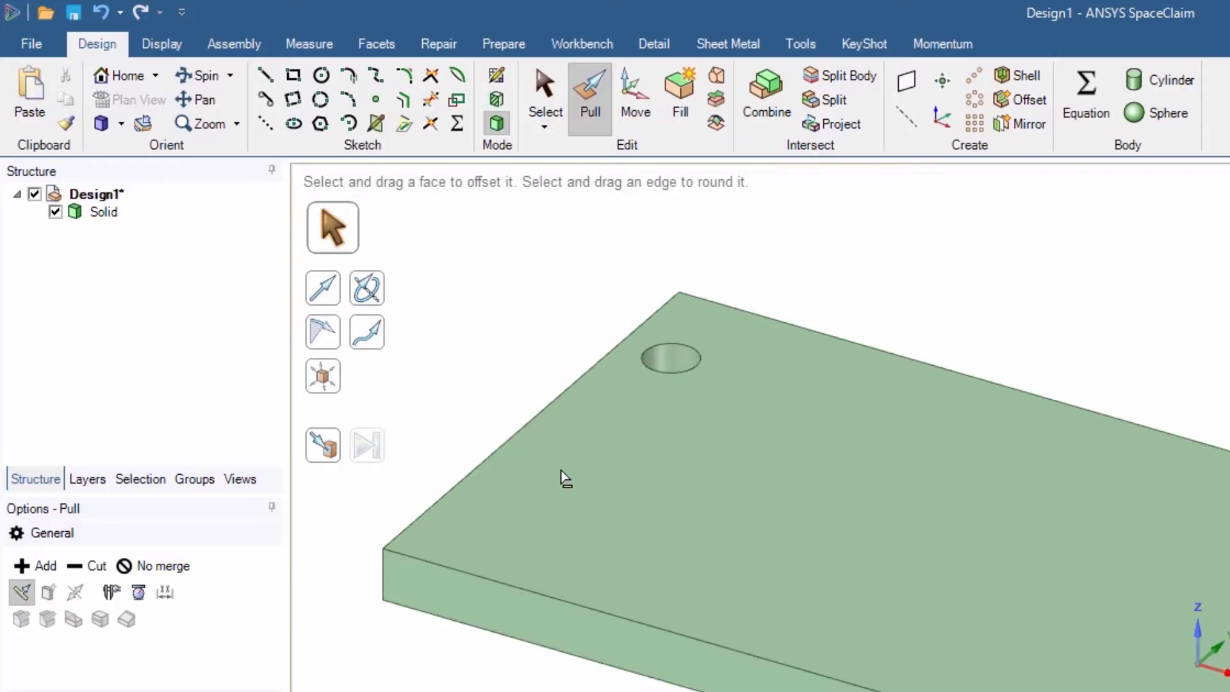
Copy the hole 120 mm along the plate's length in the X direction with the Move tool
middle_drag(561, 470, 548, 639)
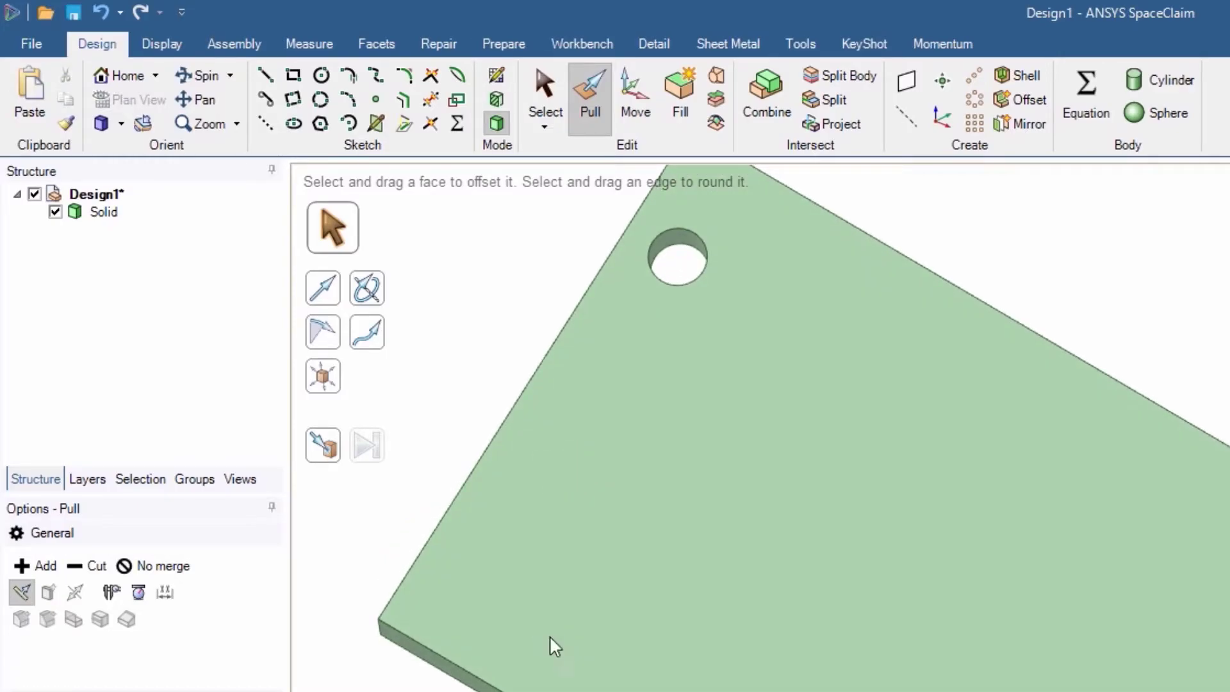
triple_click(547, 639)
click(634, 103)
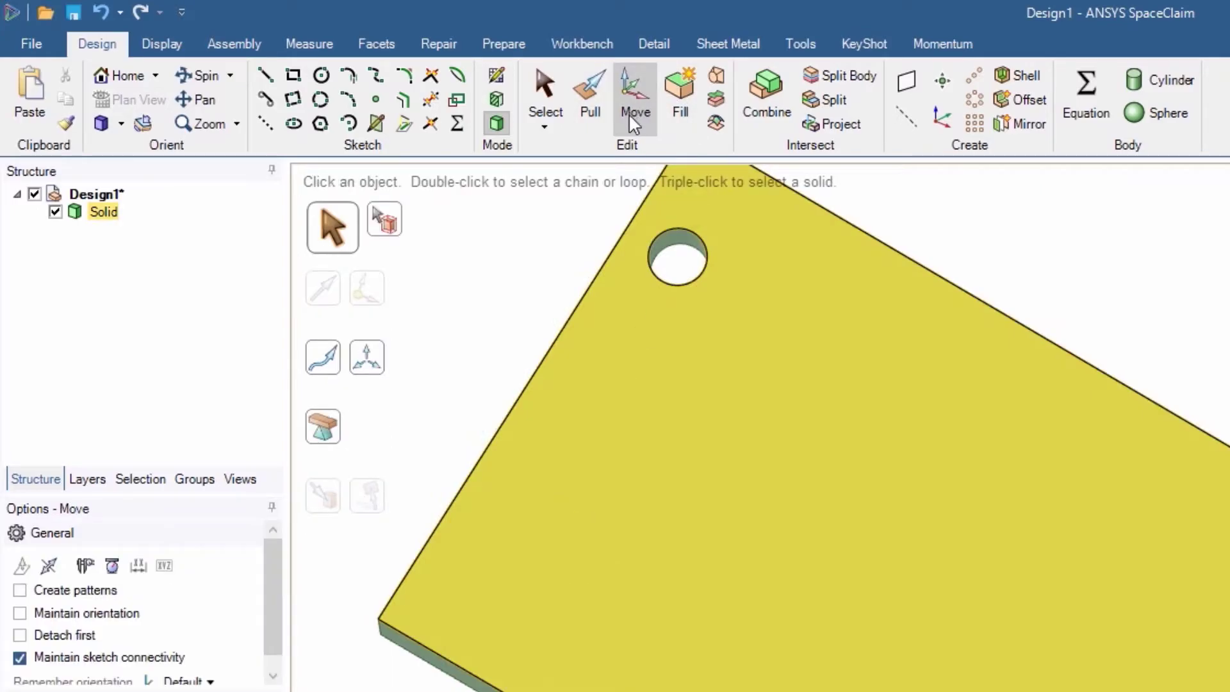
click(650, 250)
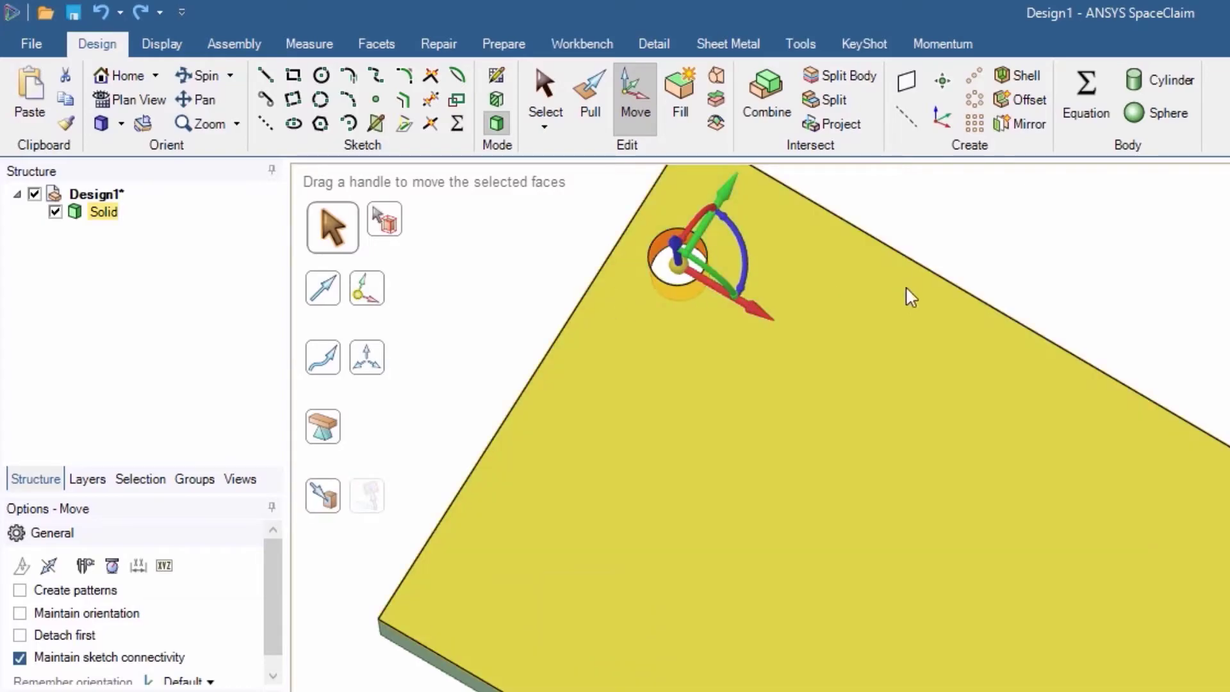
key(ctrl)
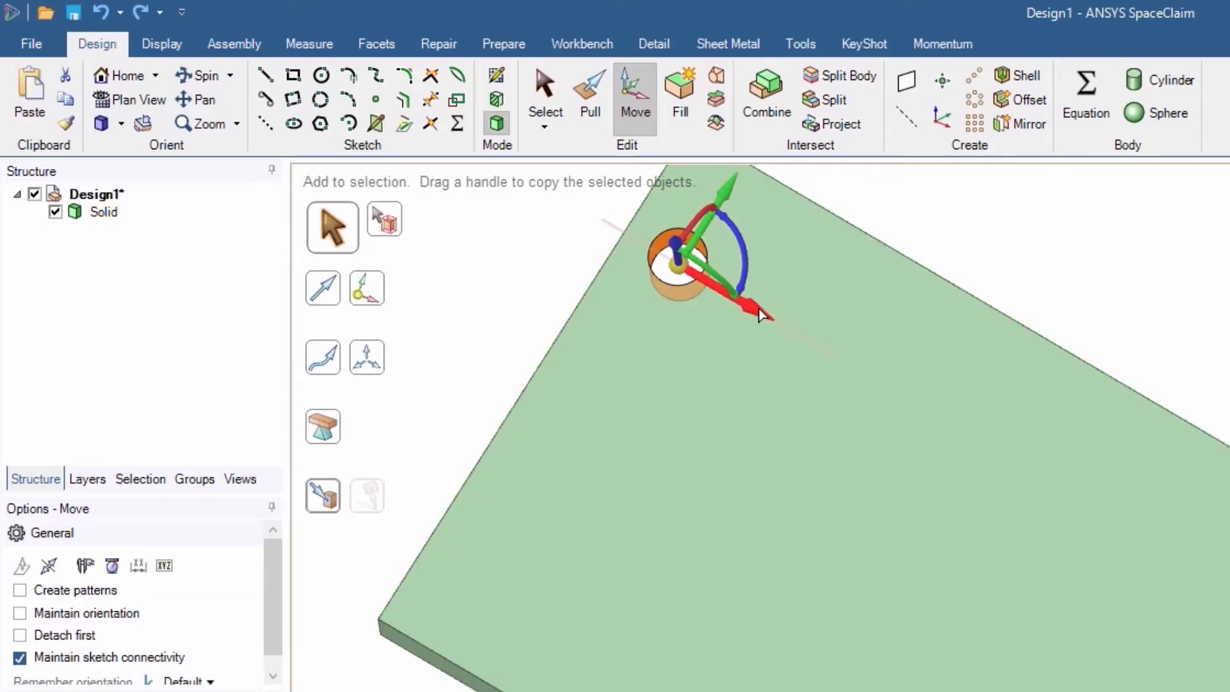
drag(760, 314, 883, 371)
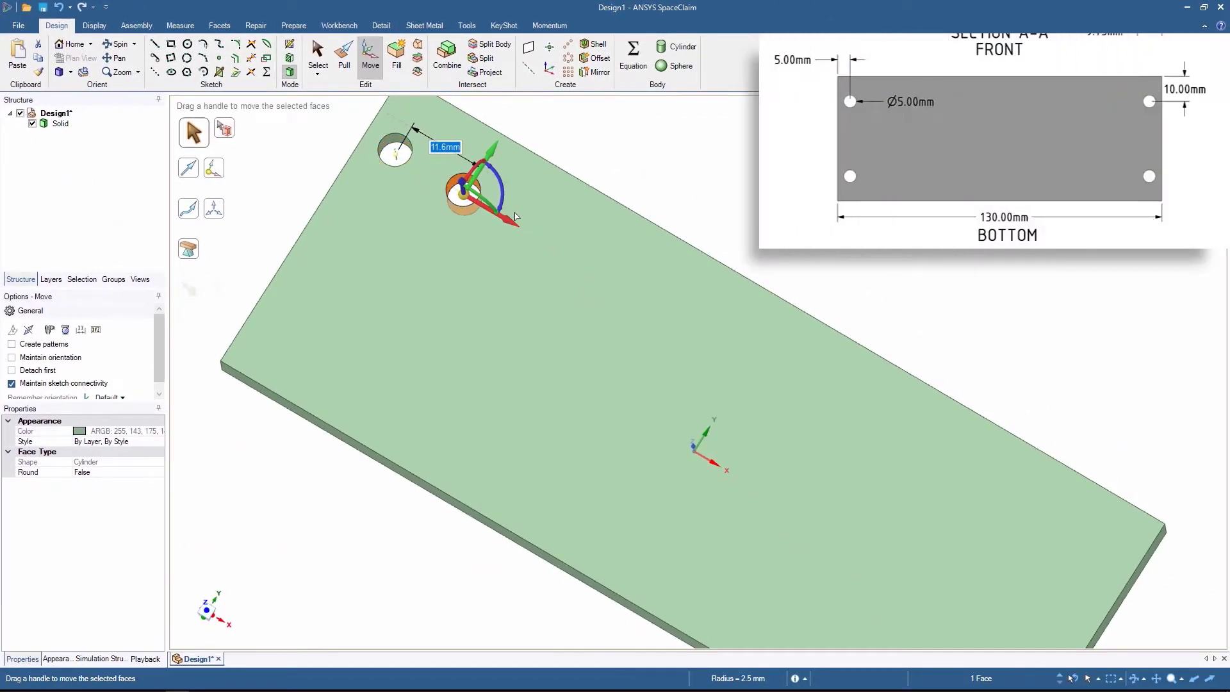
text(12)
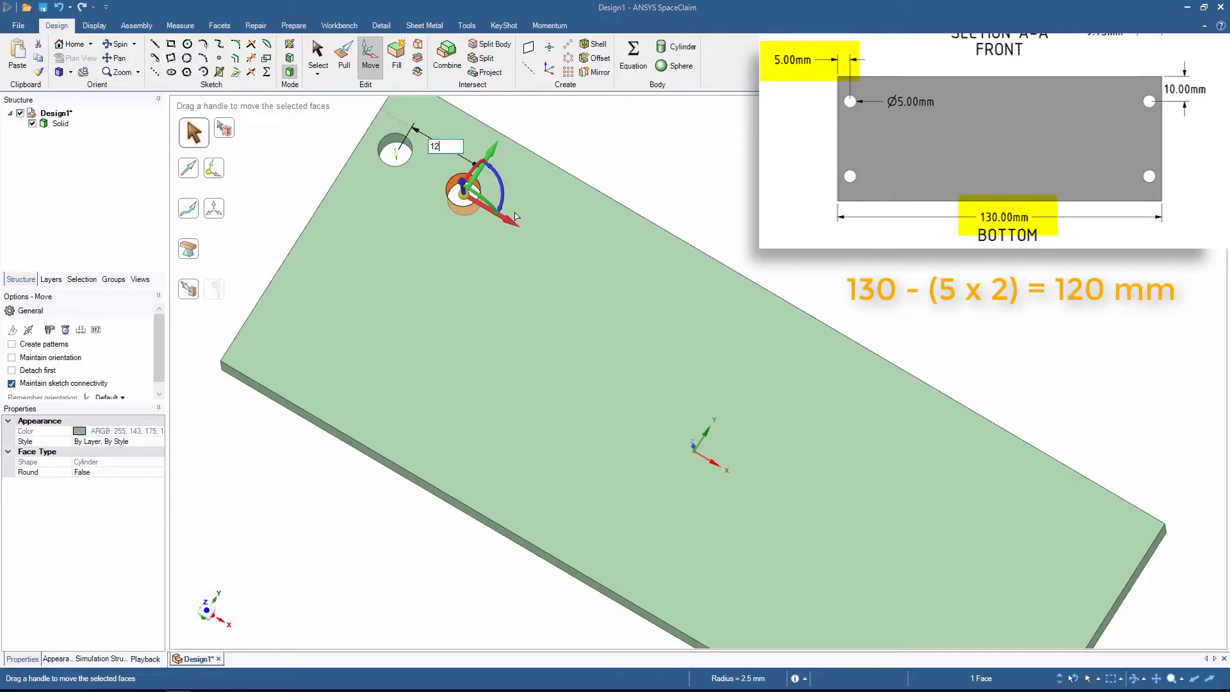
text(0)
key(Return)
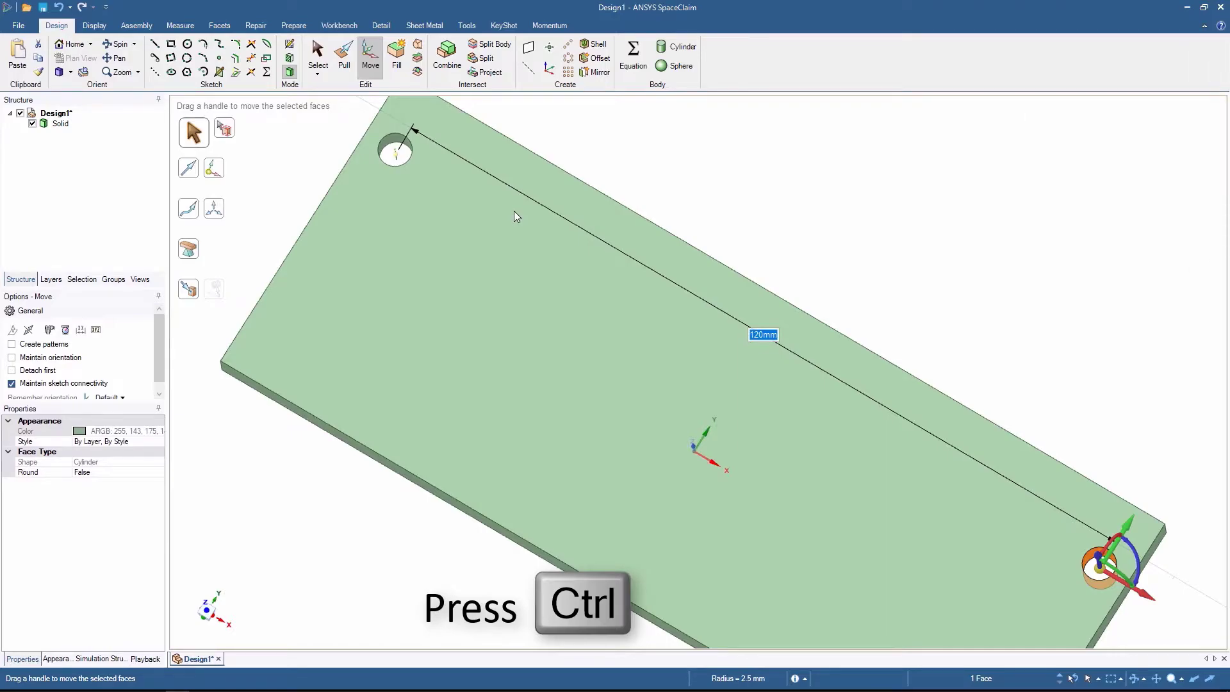
Copy both holes 30 mm across the plate's width in the negative Y direction
ctrl+click(395, 146)
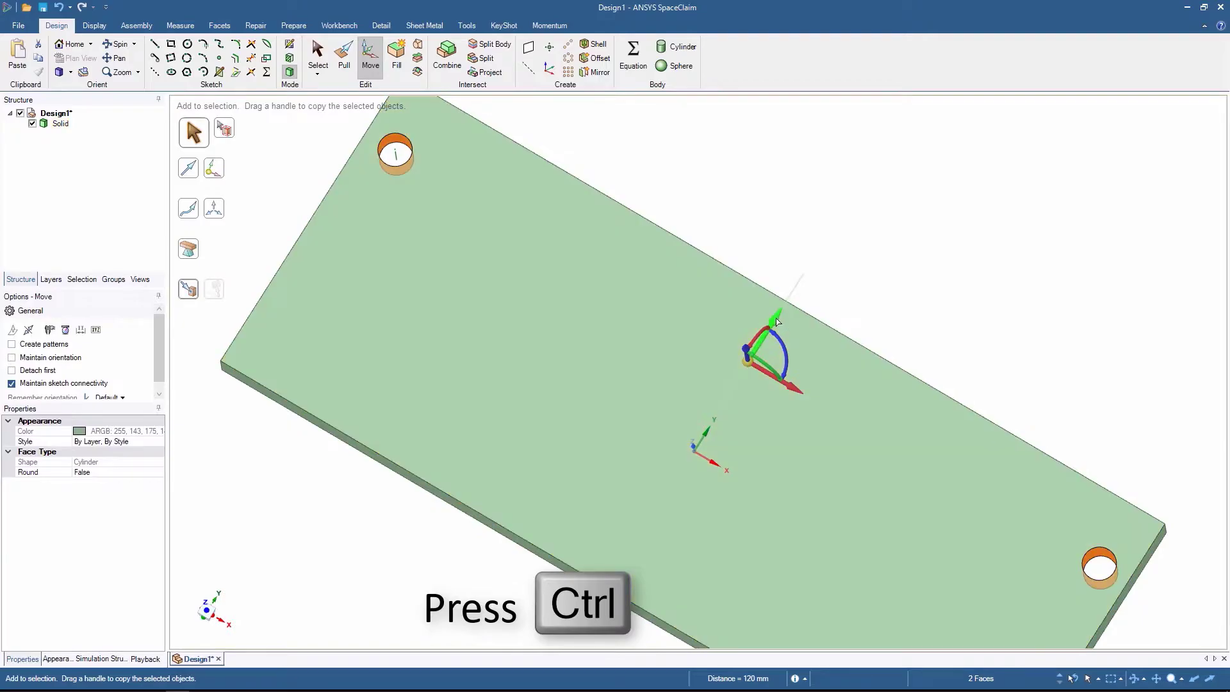
ctrl+drag(776, 322, 734, 385)
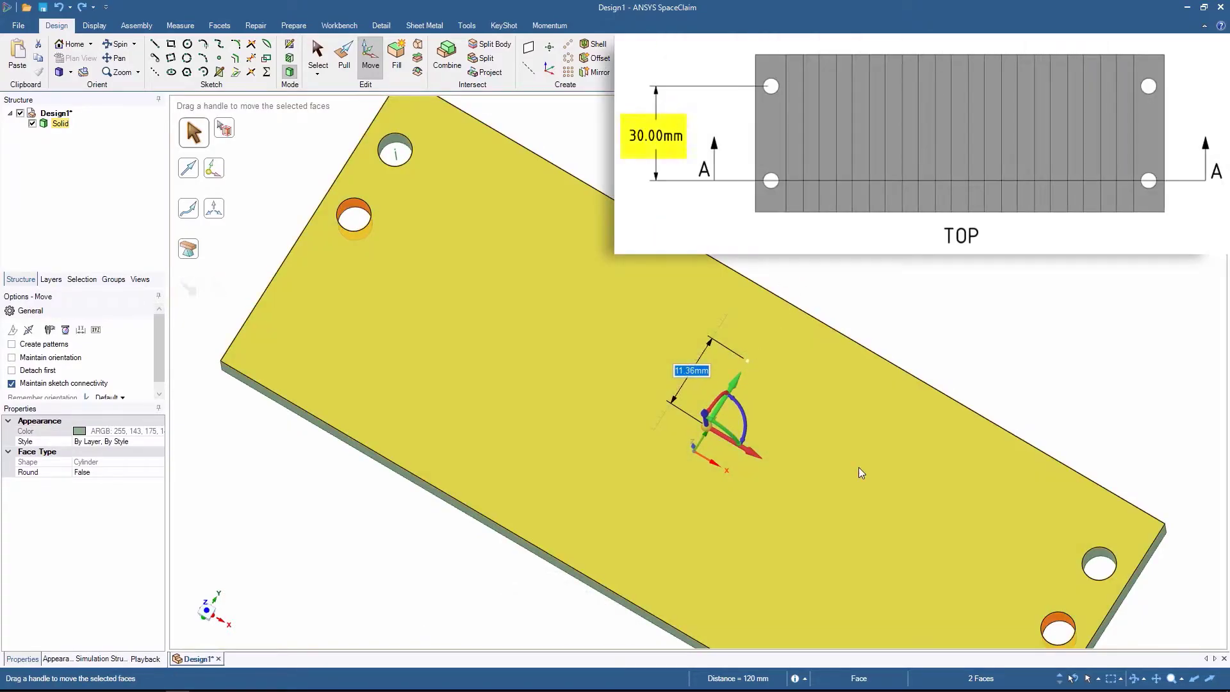
text(30)
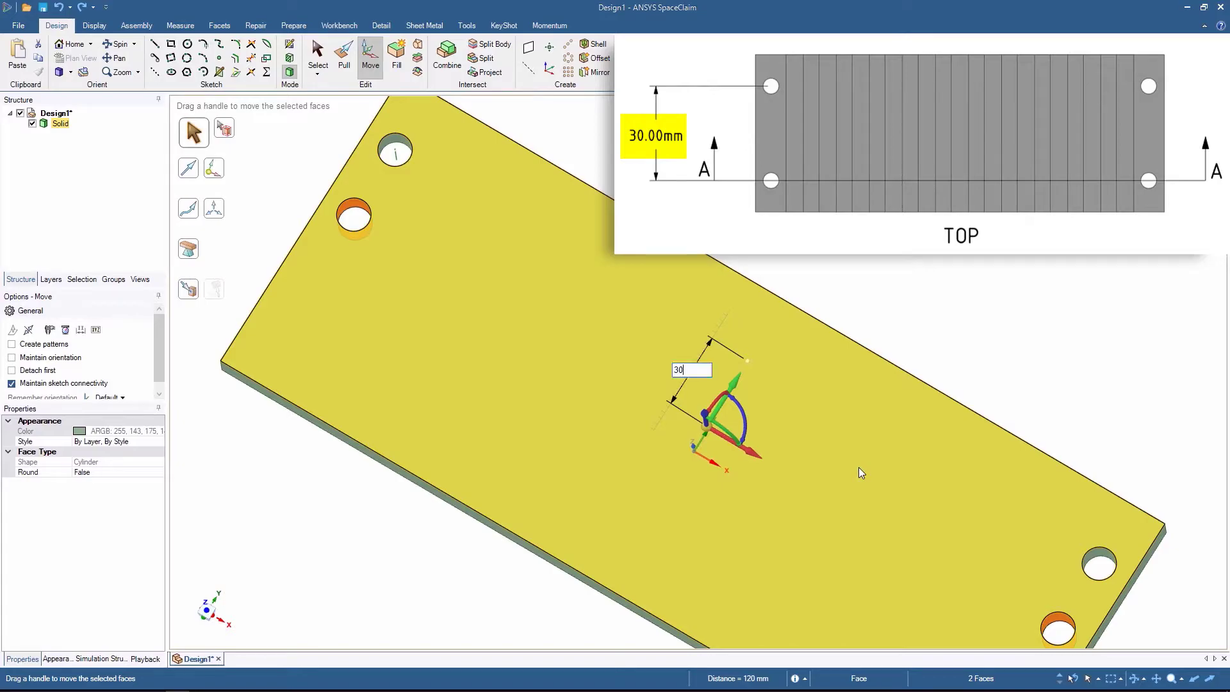
key(Return)
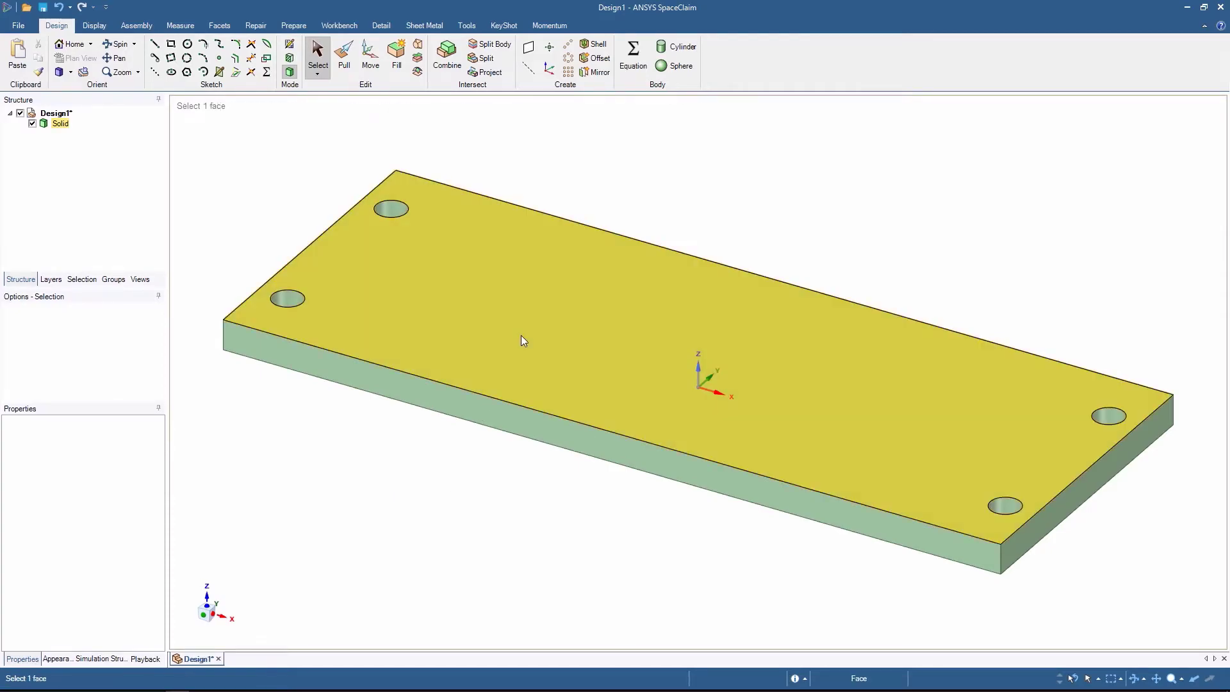
Open a new sketch on the drilled plate's top face, viewed in plan
click(521, 336)
key(v)
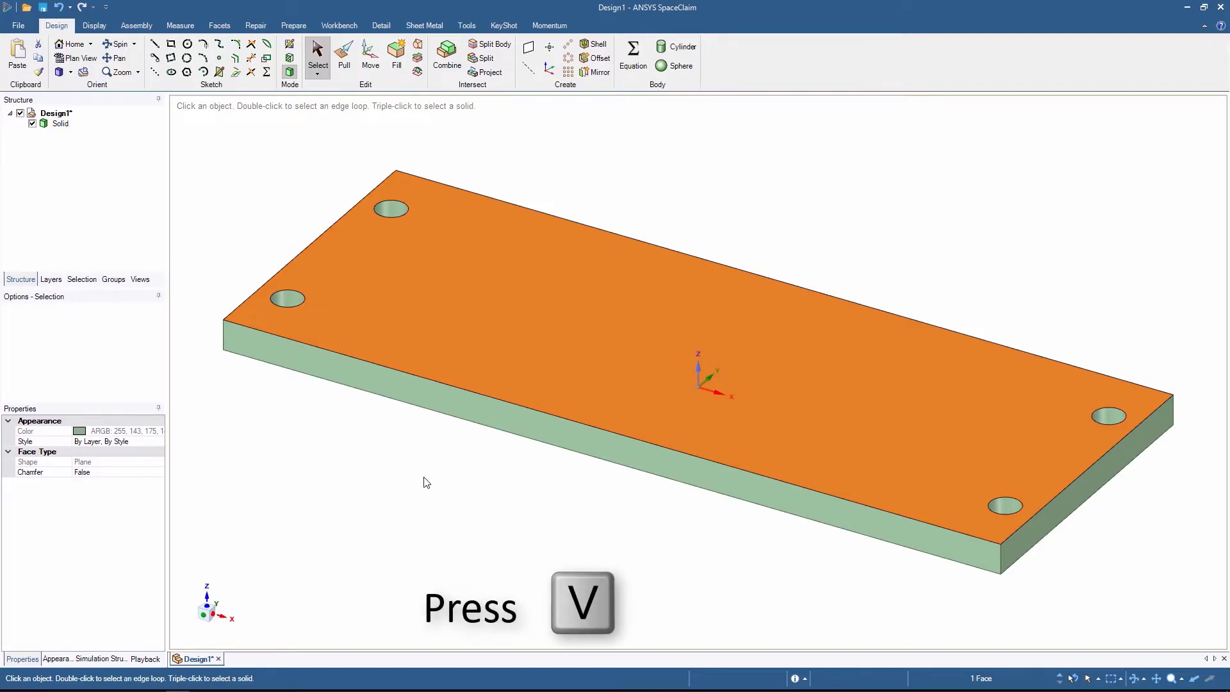
key(v)
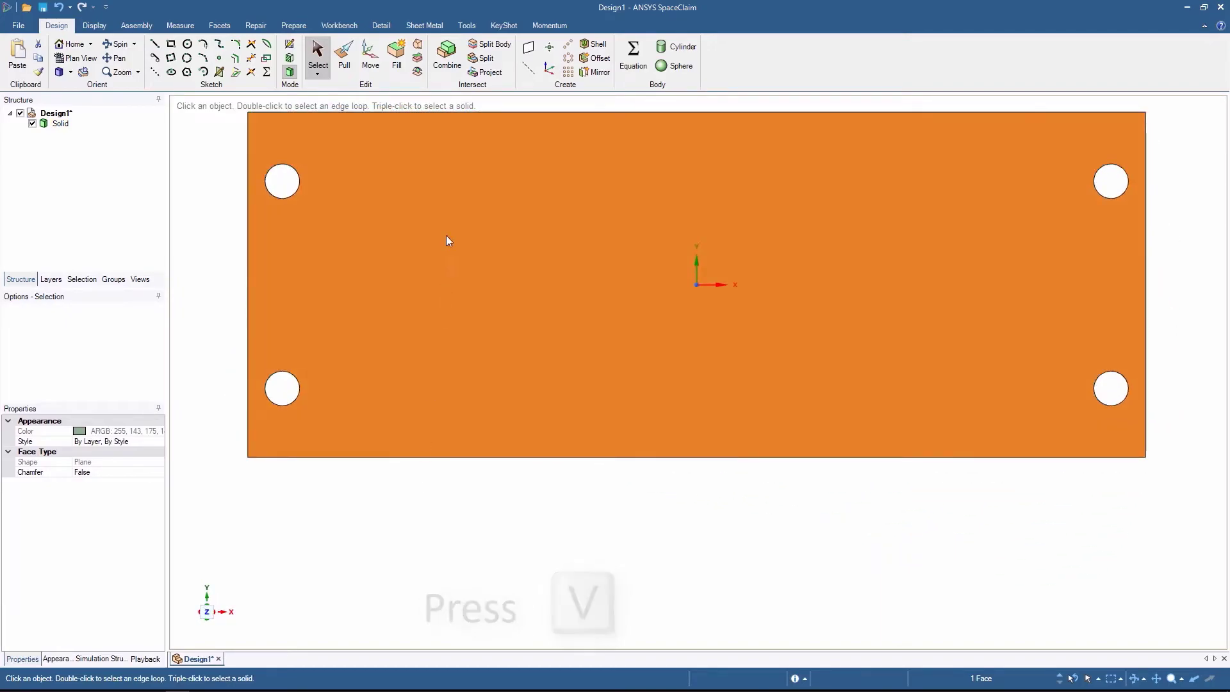
click(290, 46)
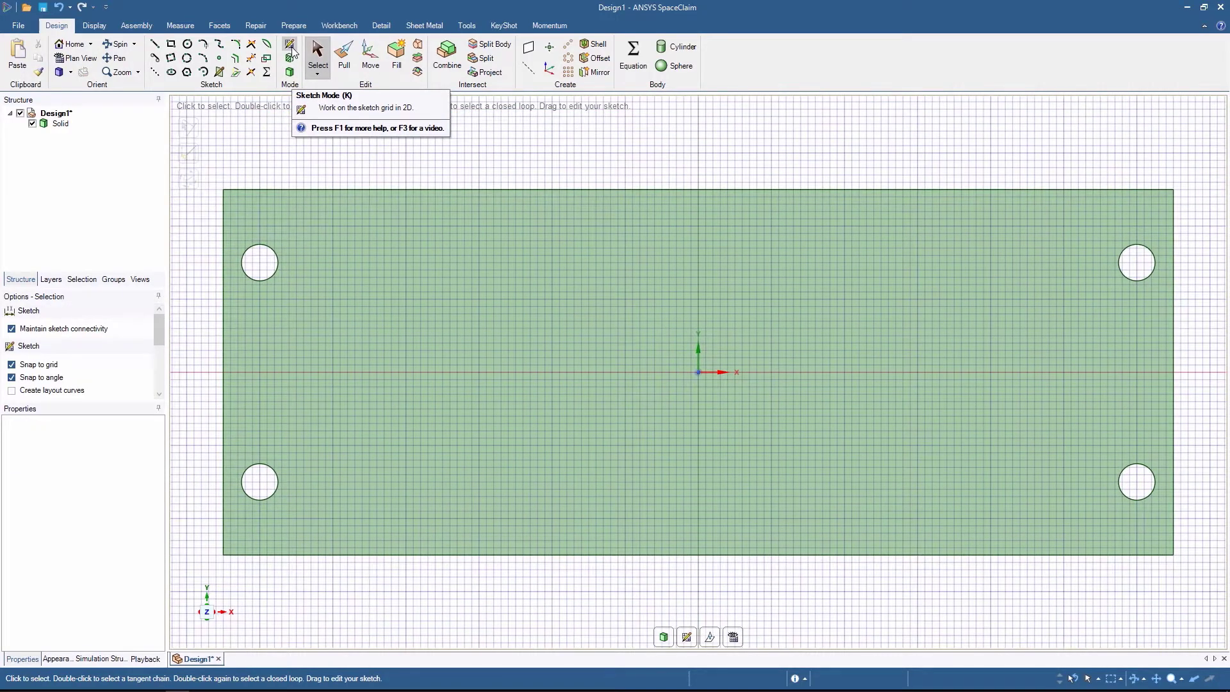
Sketch a 5.5 mm by 50 mm rectangle across the plate's full width, starting 9.75 mm from its negative-X edge
click(170, 43)
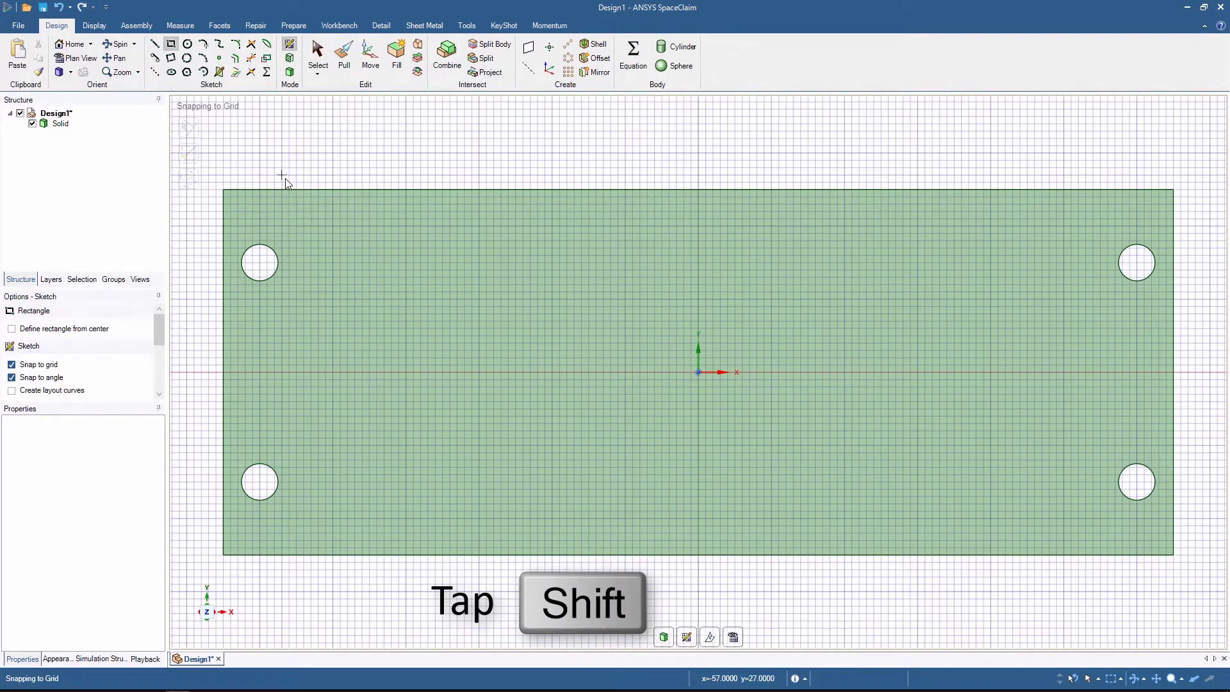
key(shift)
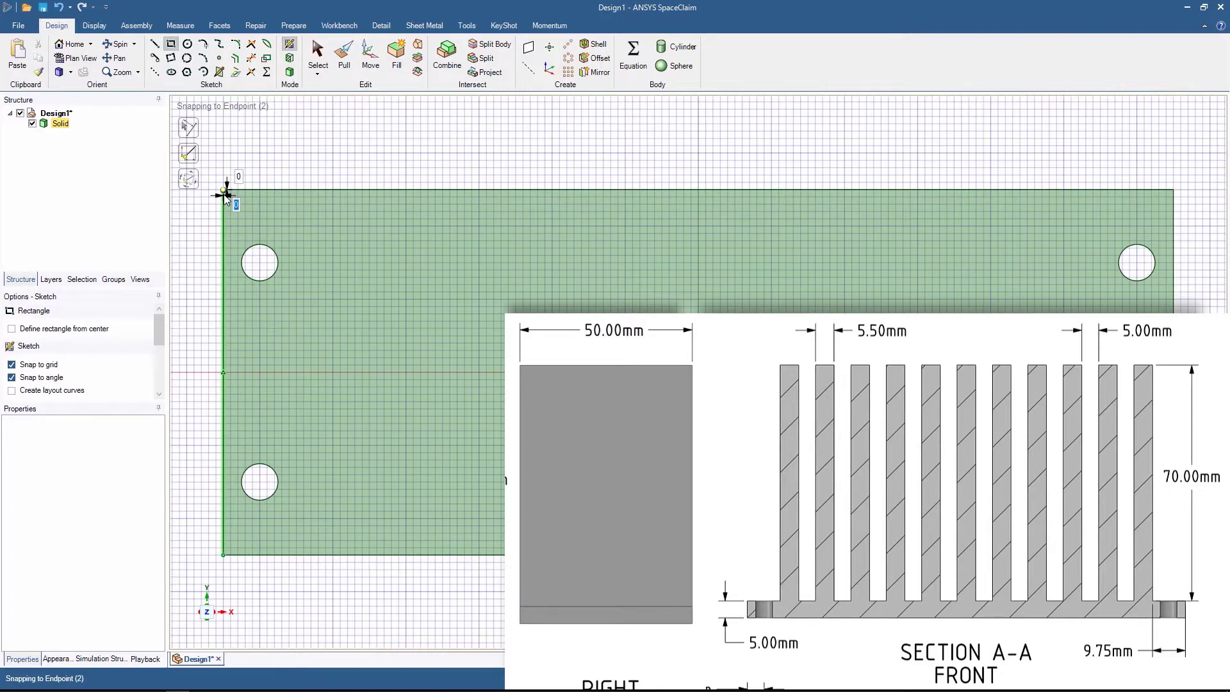
click(224, 194)
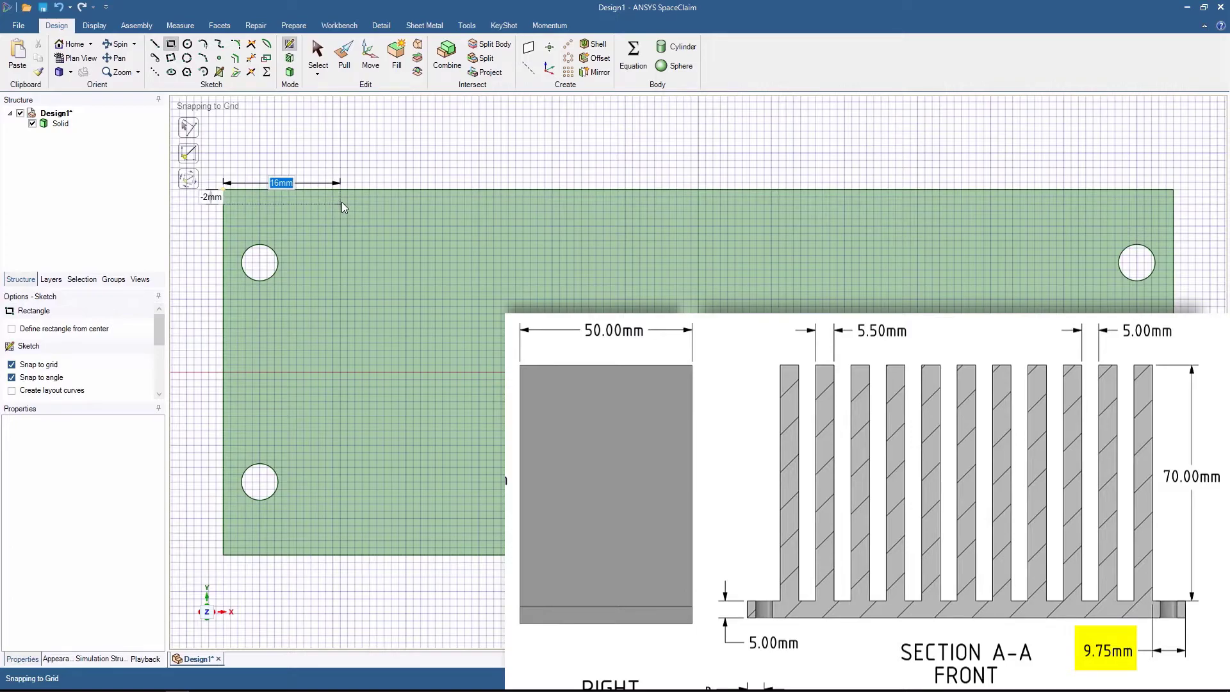
text(9.75)
key(Tab)
text(0)
key(Return)
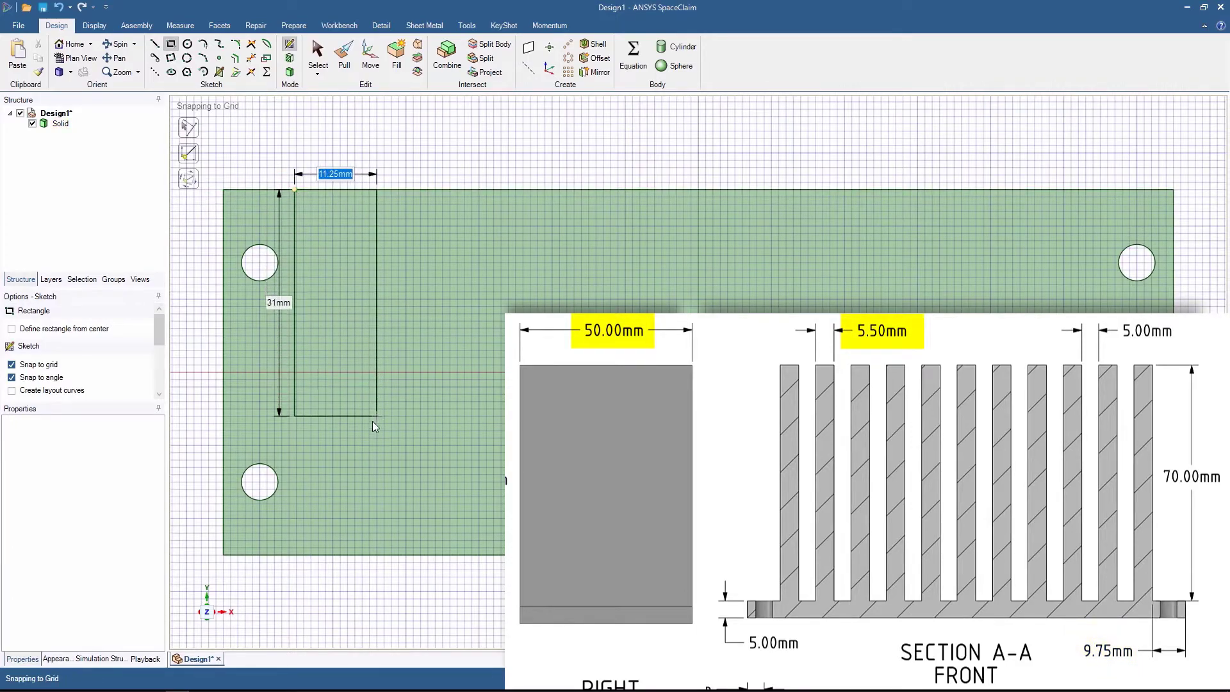
text(5.5)
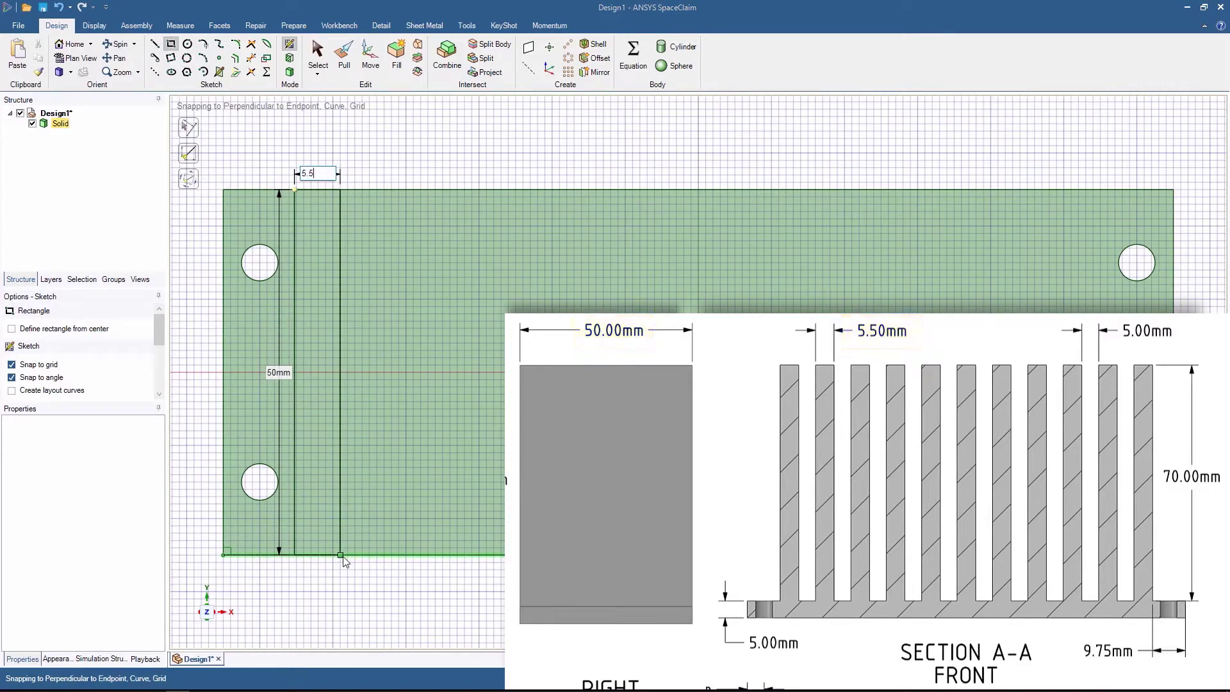
key(Tab)
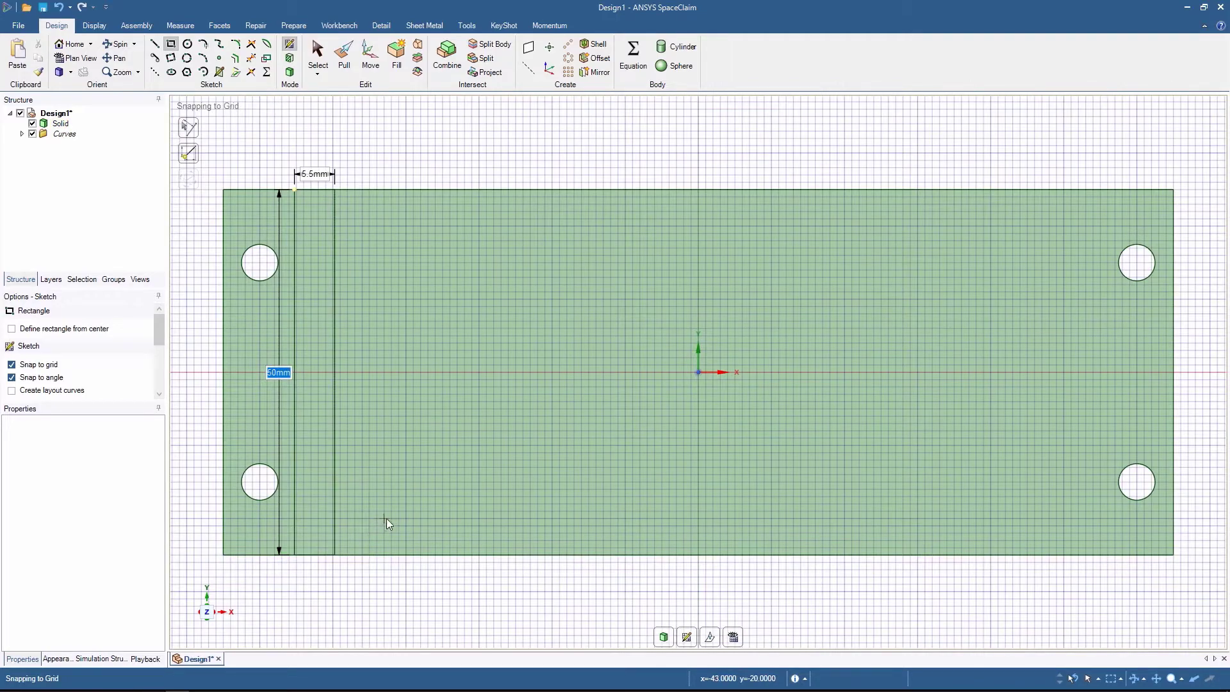
Create a linear pattern of the rectangle's four curves with the Move tool, about 104 mm along the plate's positive X direction
click(317, 56)
drag(274, 162, 358, 576)
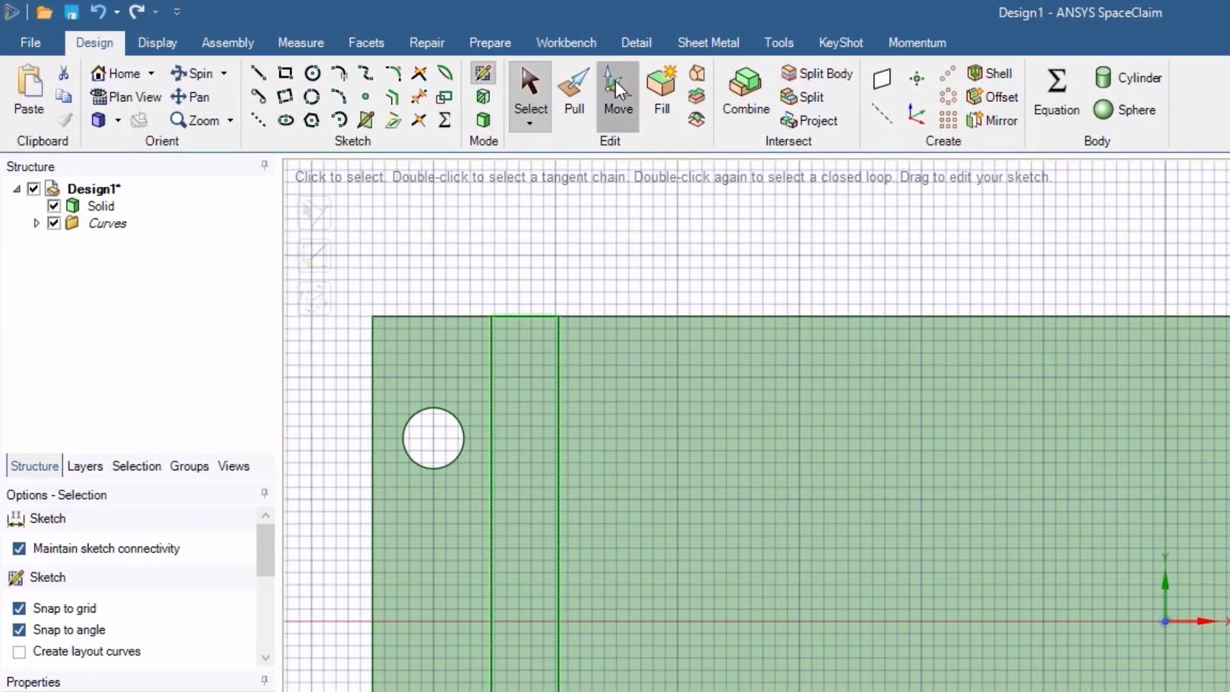
click(614, 79)
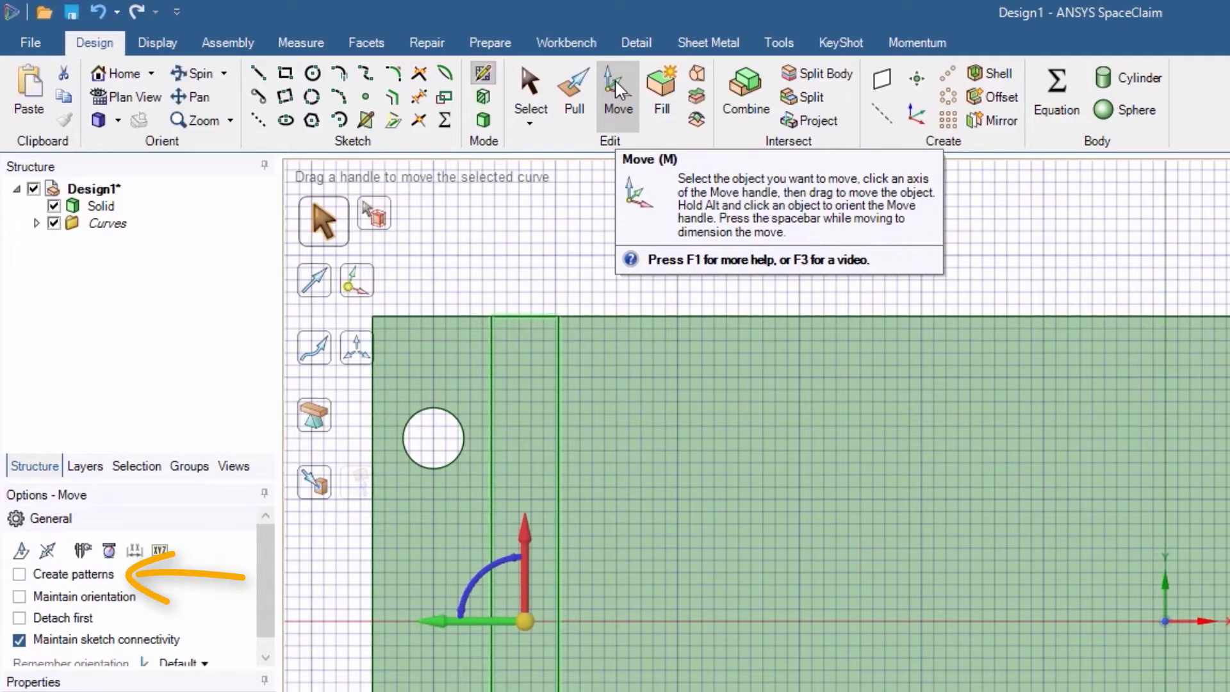
click(102, 579)
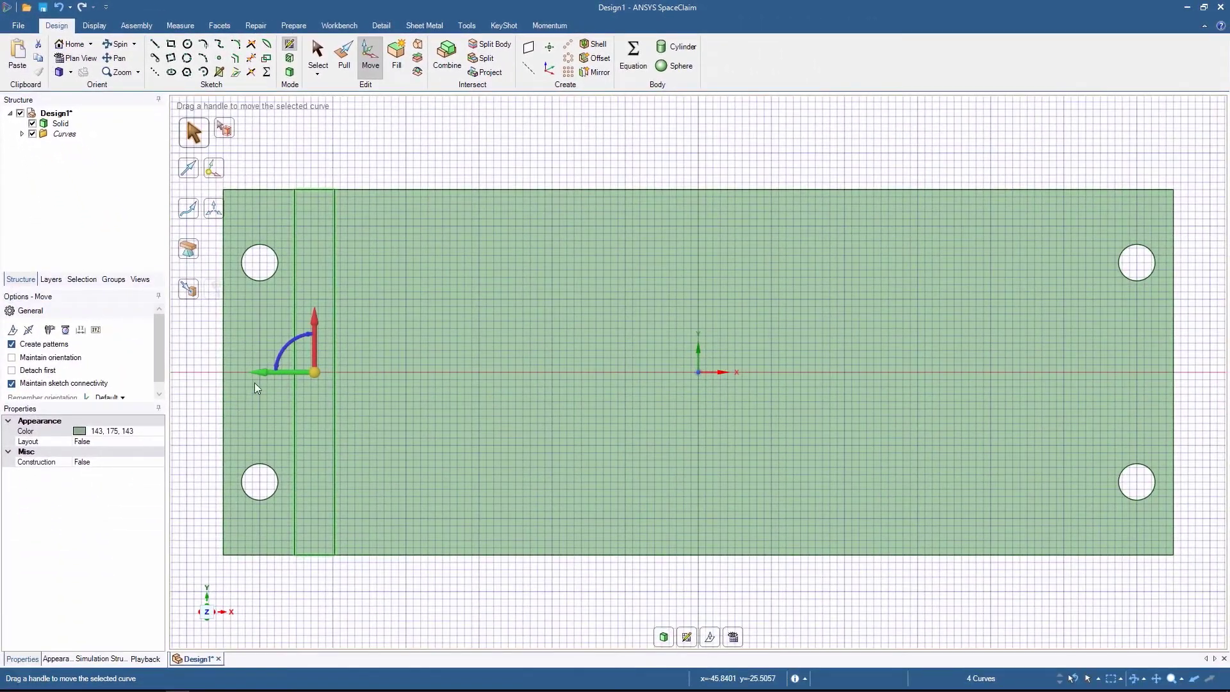
drag(262, 376, 999, 385)
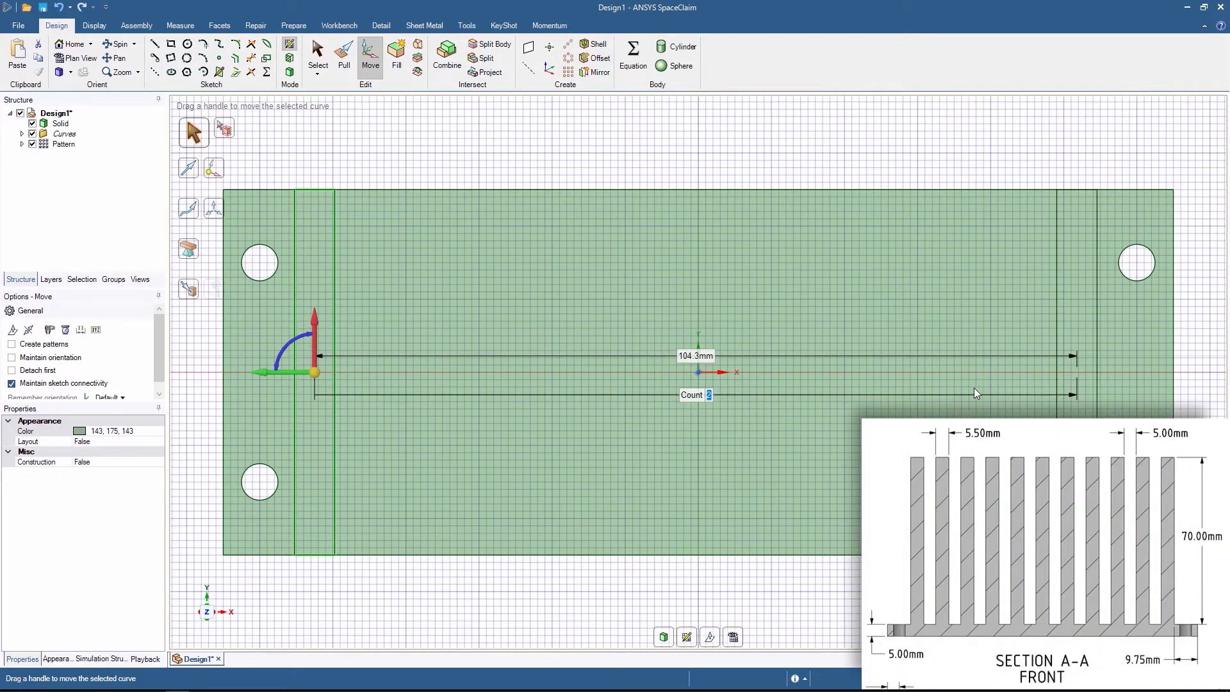
Set the rectangle pattern to a count of 11 with 10.5 mm spacing
text(11)
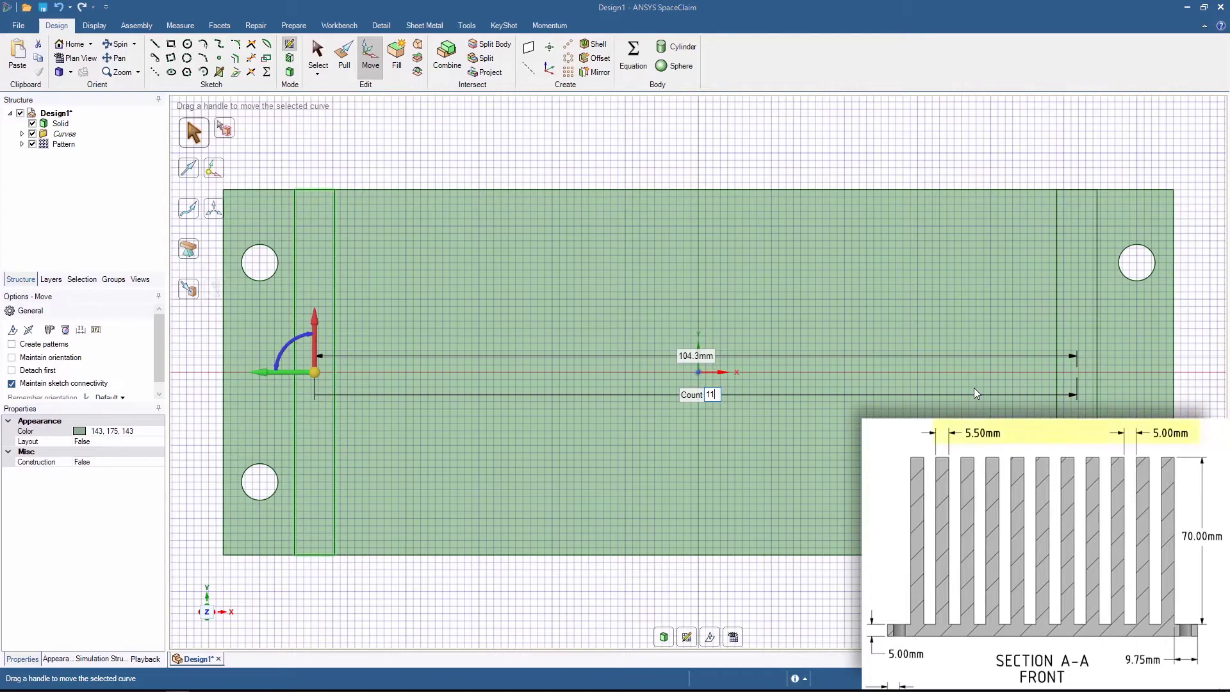
key(Tab)
text(1)
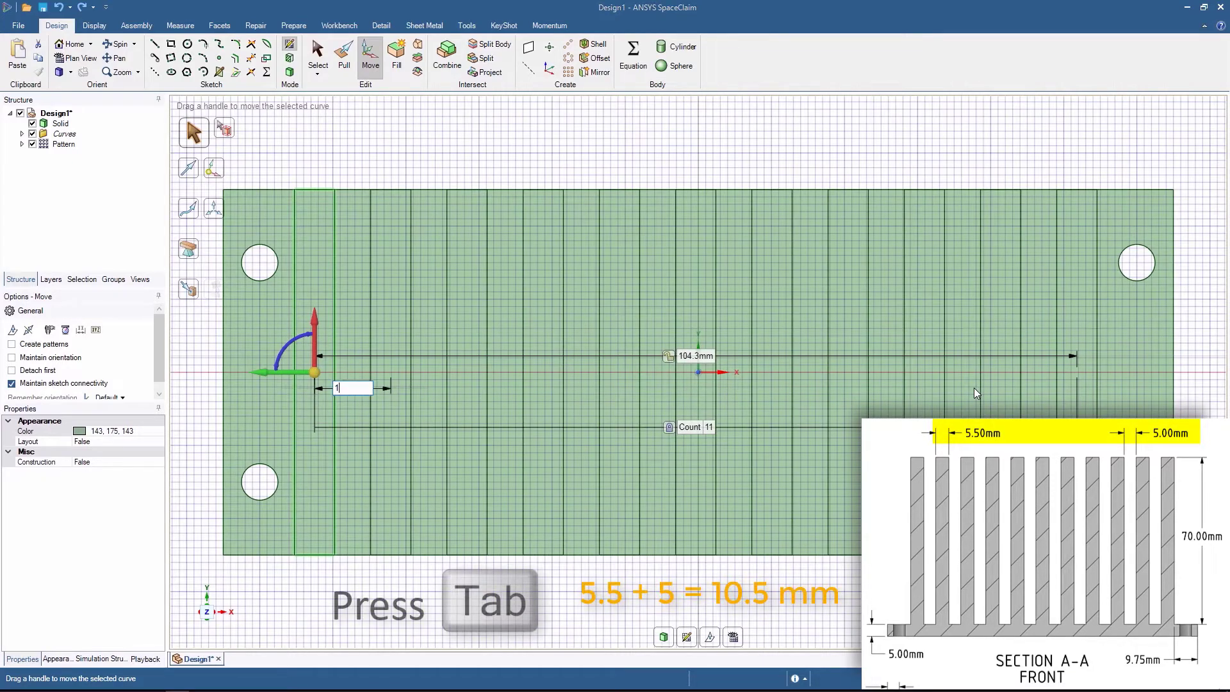
text(0.5)
key(Tab)
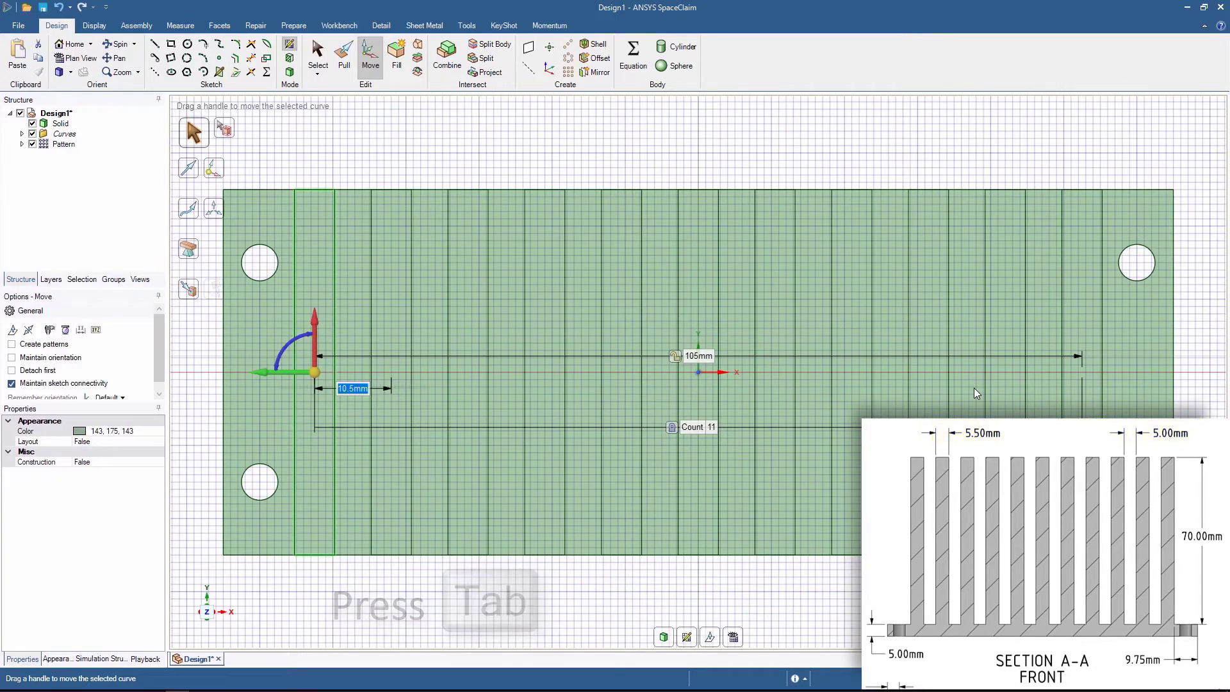
Return to 3D mode and select all the fin strip faces on the plate by matching the first strip's area
key(d)
click(929, 404)
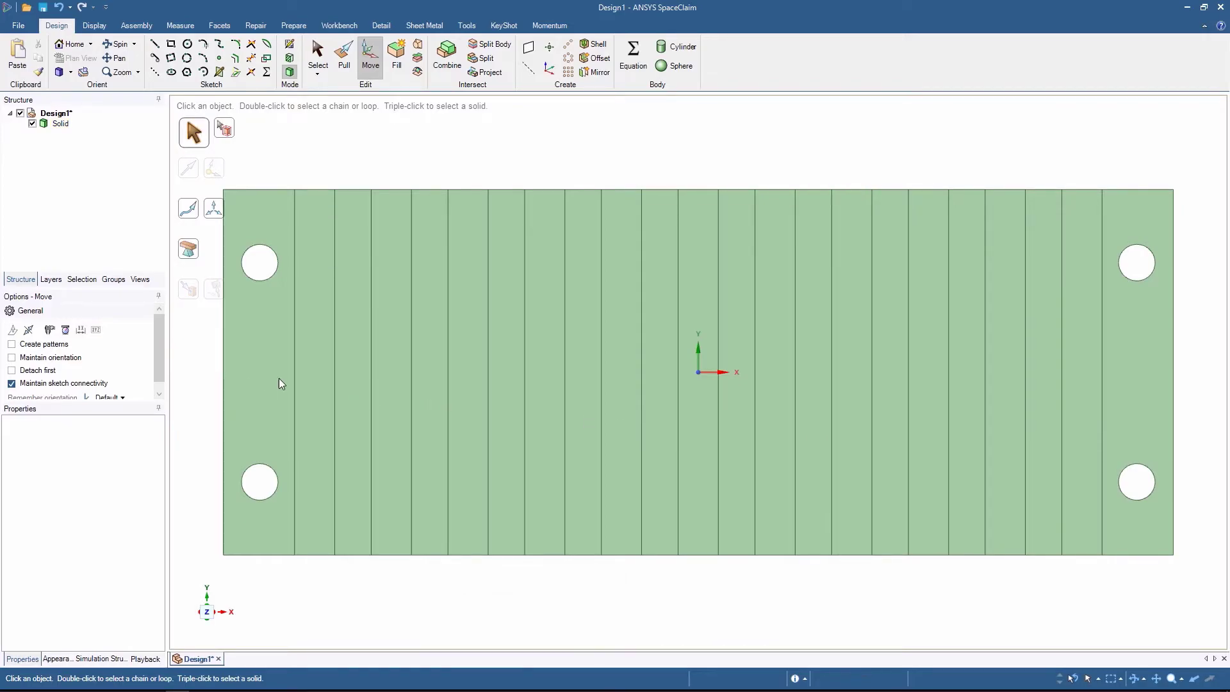
click(314, 384)
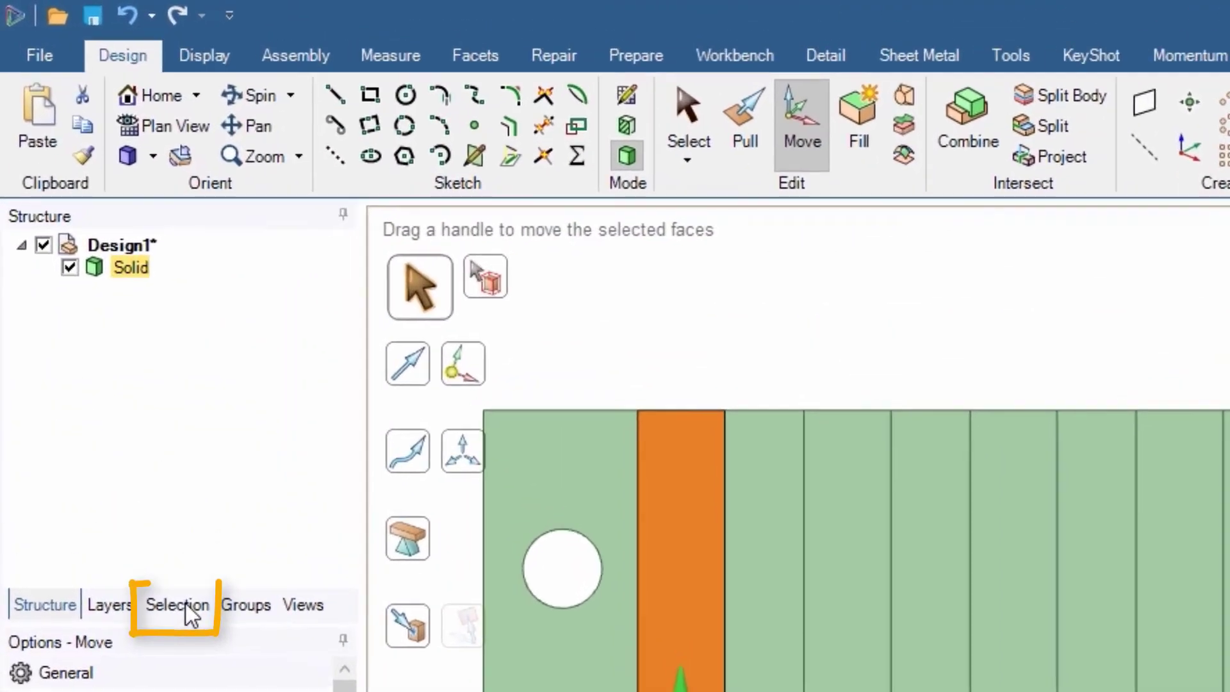
click(186, 592)
click(233, 421)
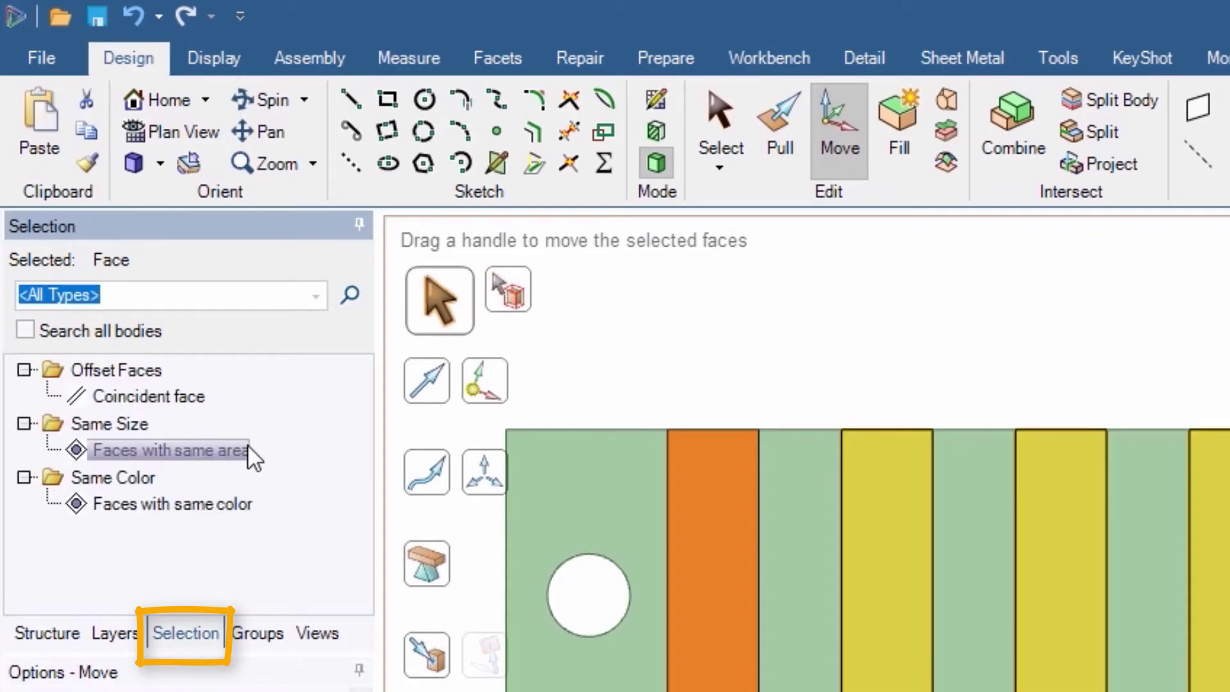
click(247, 449)
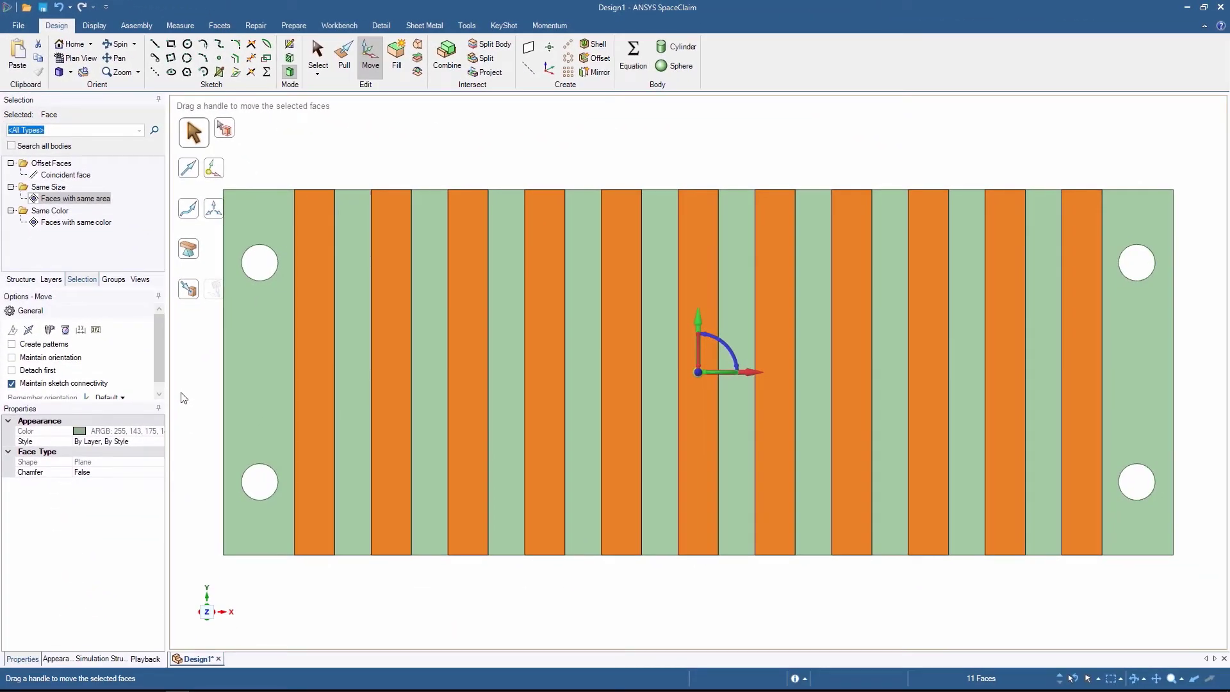
Pull the selected strip faces up 70 mm to form the fins, and return to the home view with nothing selected
click(344, 57)
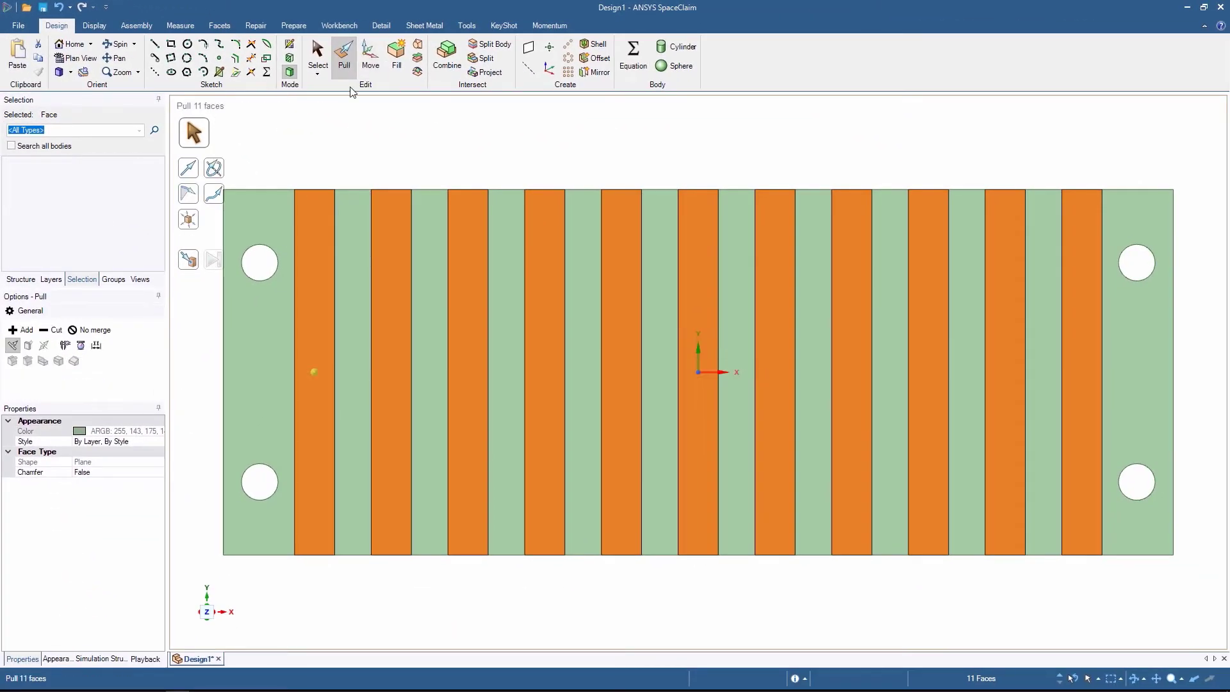
key(space)
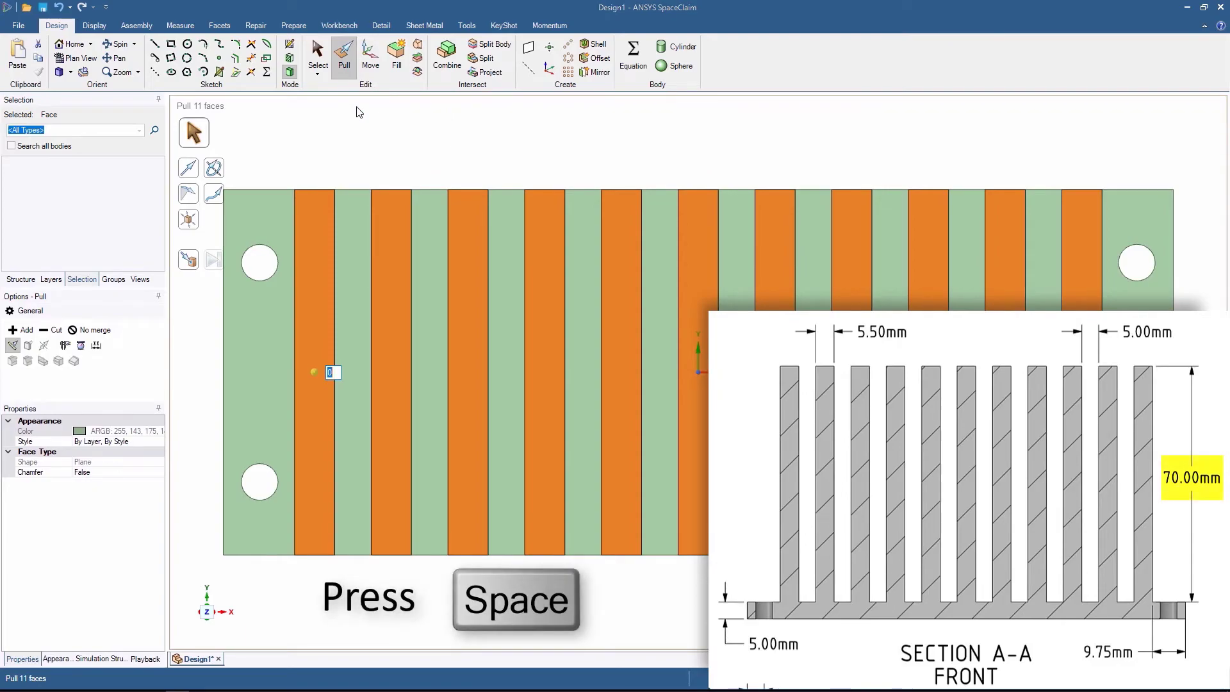
text(70)
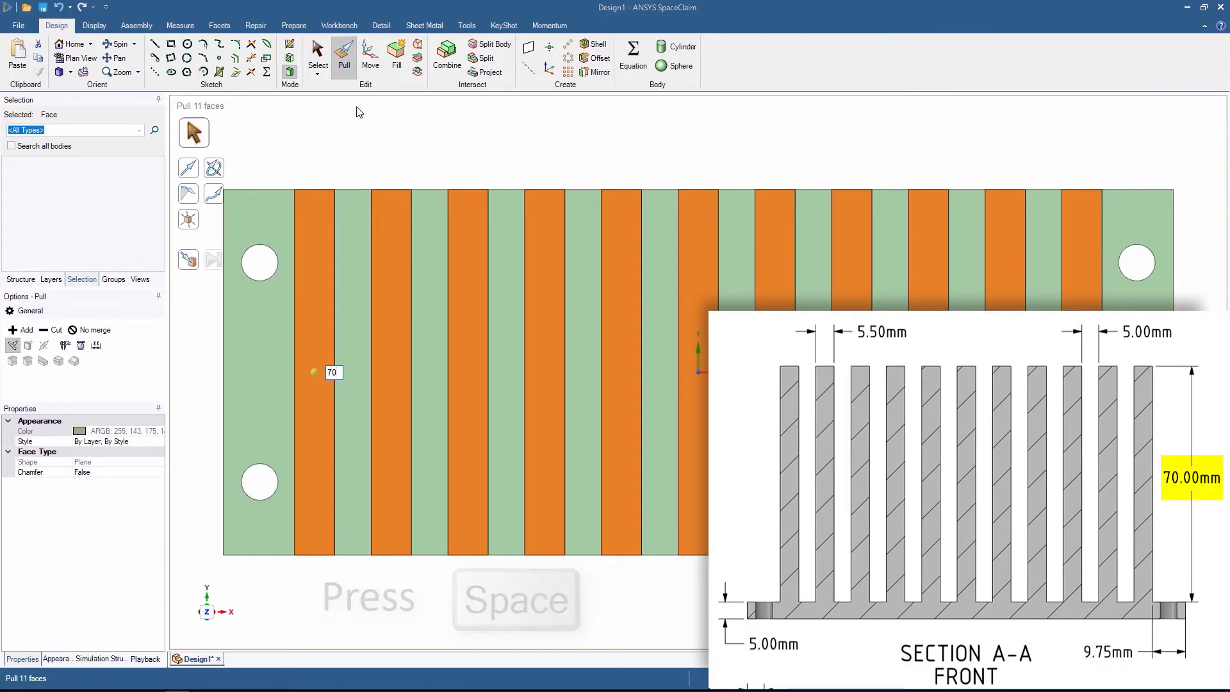
key(Return)
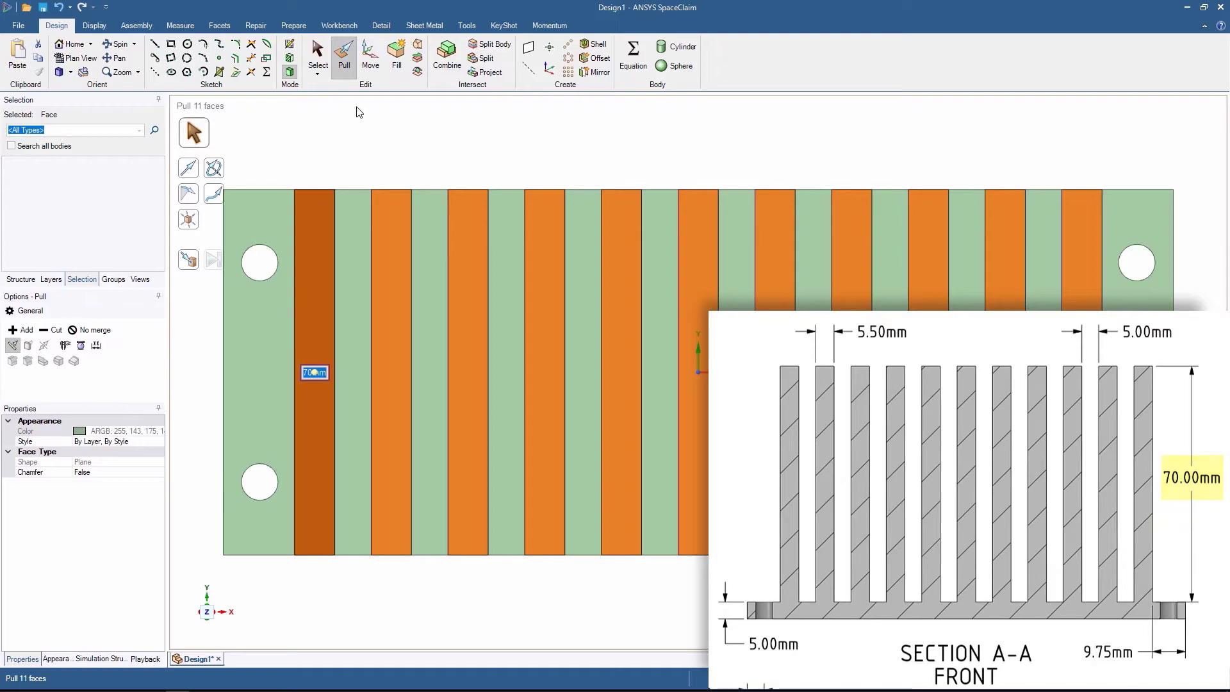
key(h)
key(Escape)
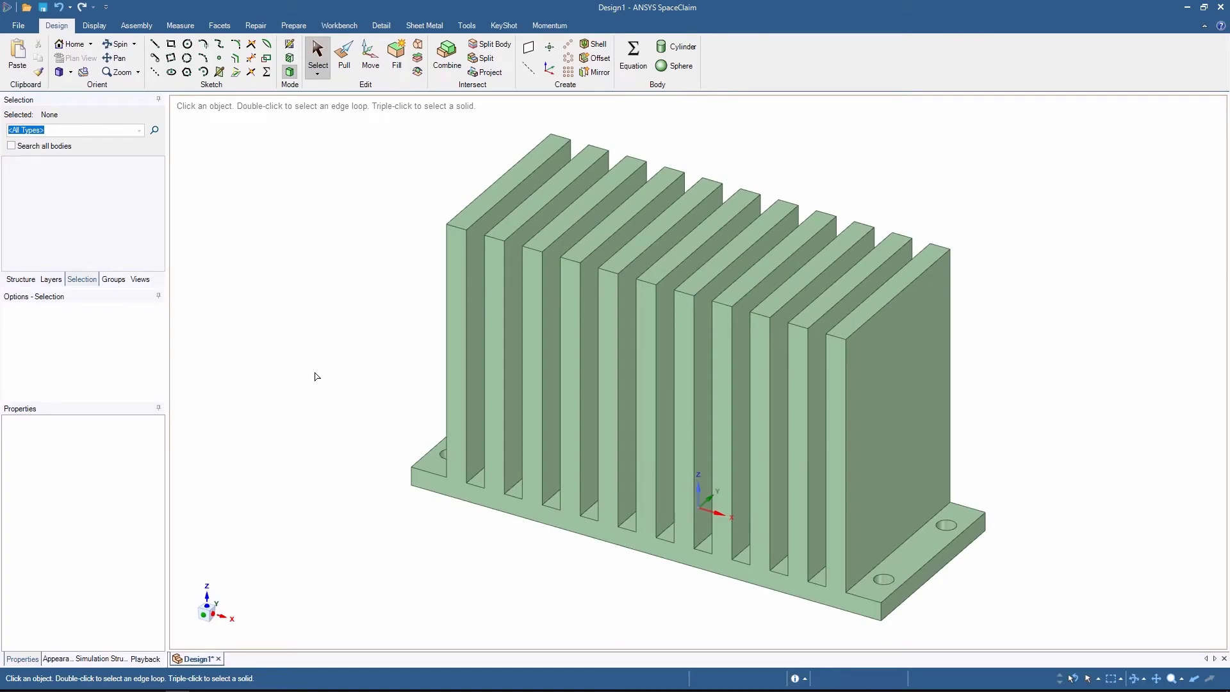
Select the whole heat sink body, color it medium gray, and clear the selection
drag(348, 125, 1135, 635)
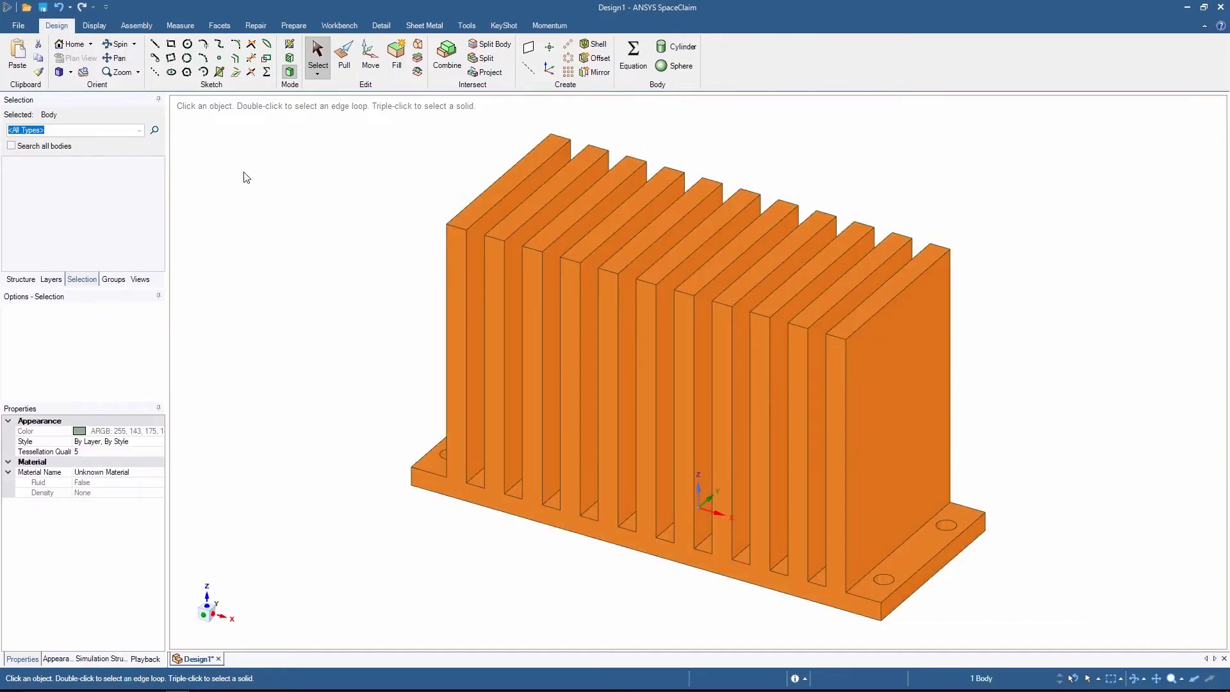
click(99, 26)
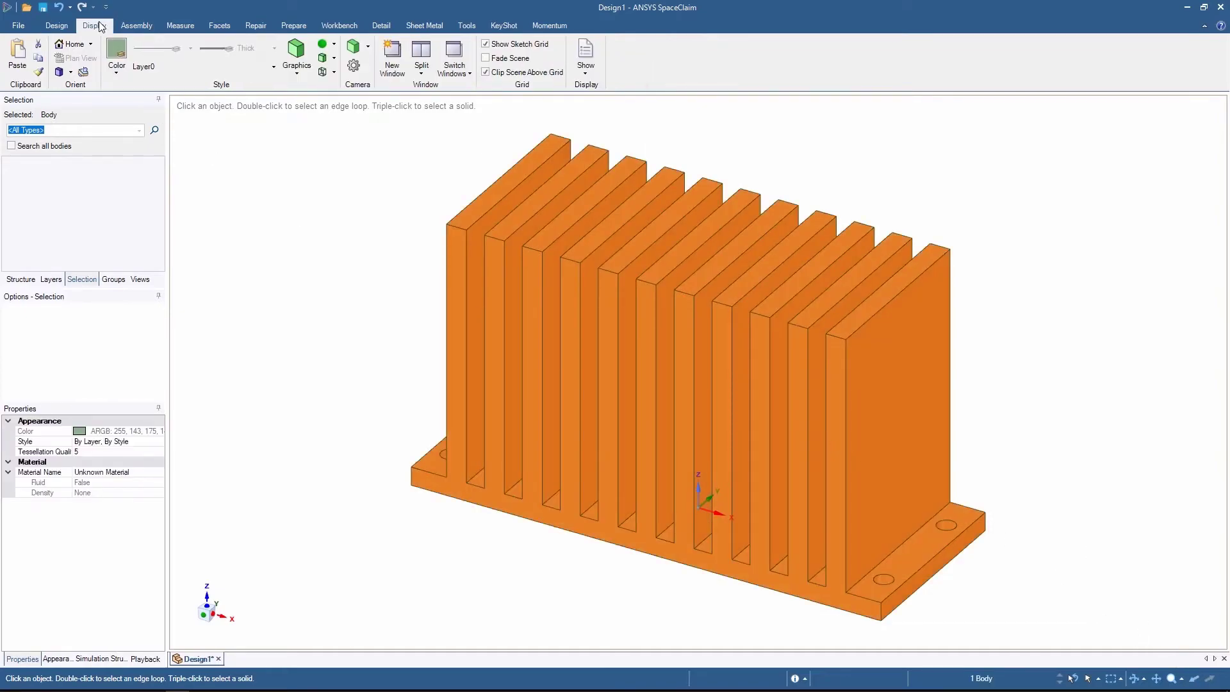
click(120, 54)
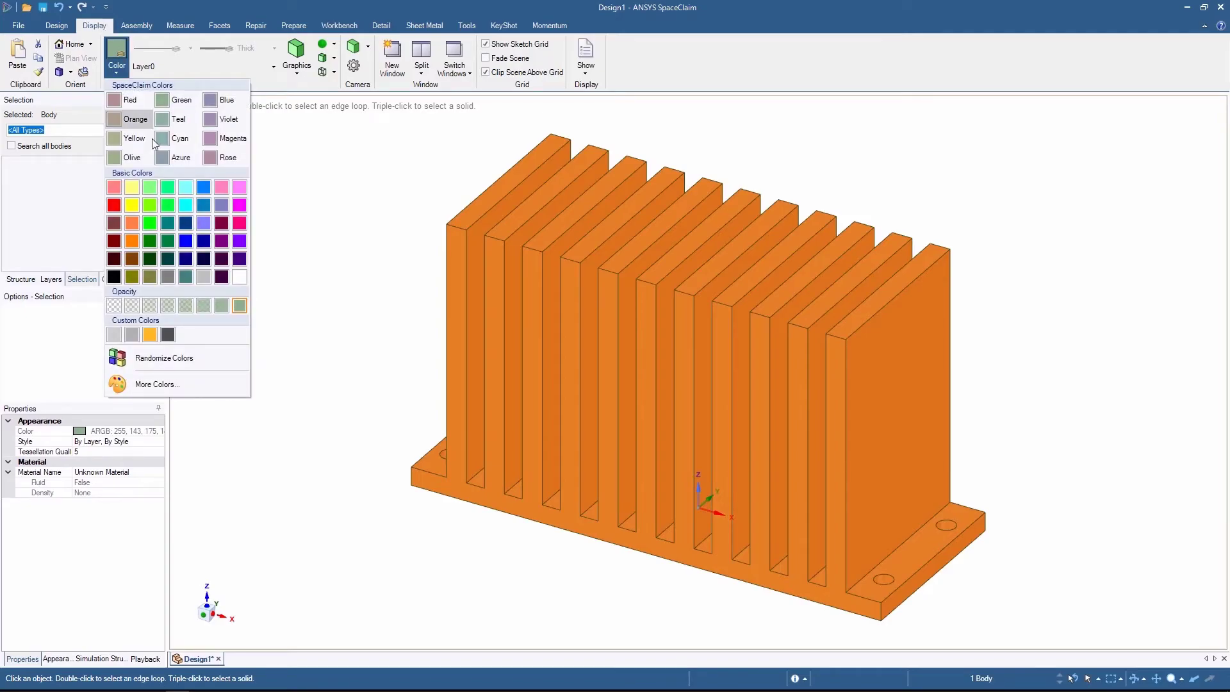
click(167, 279)
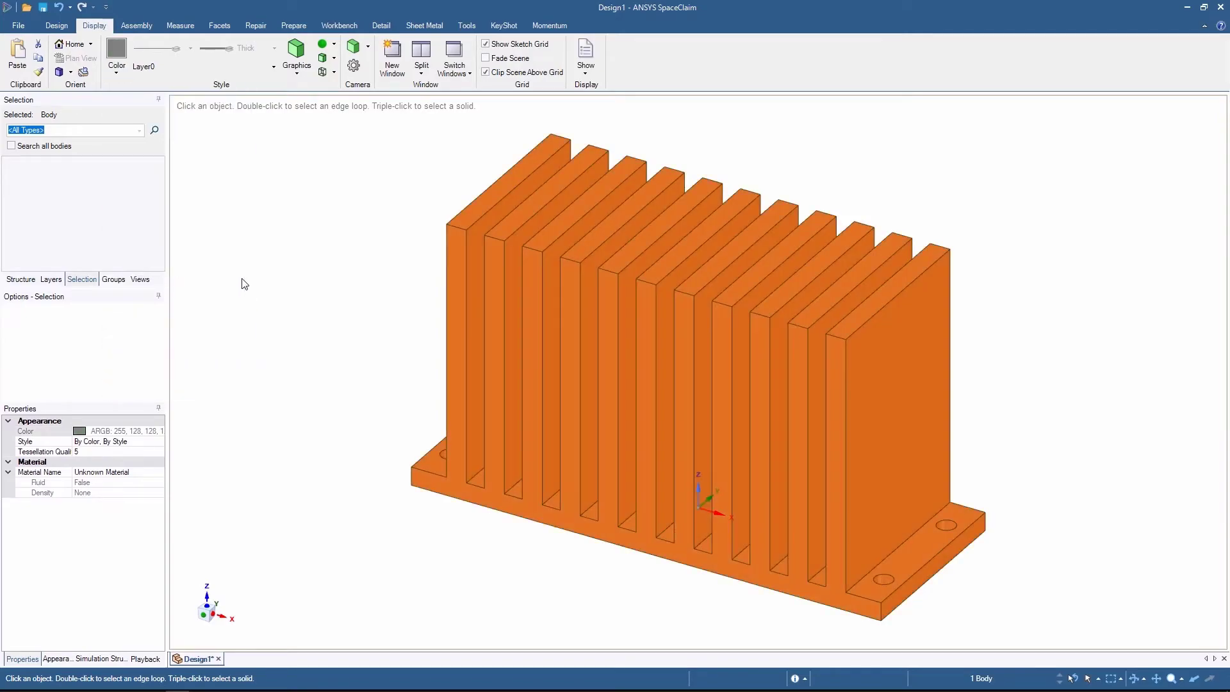
click(242, 252)
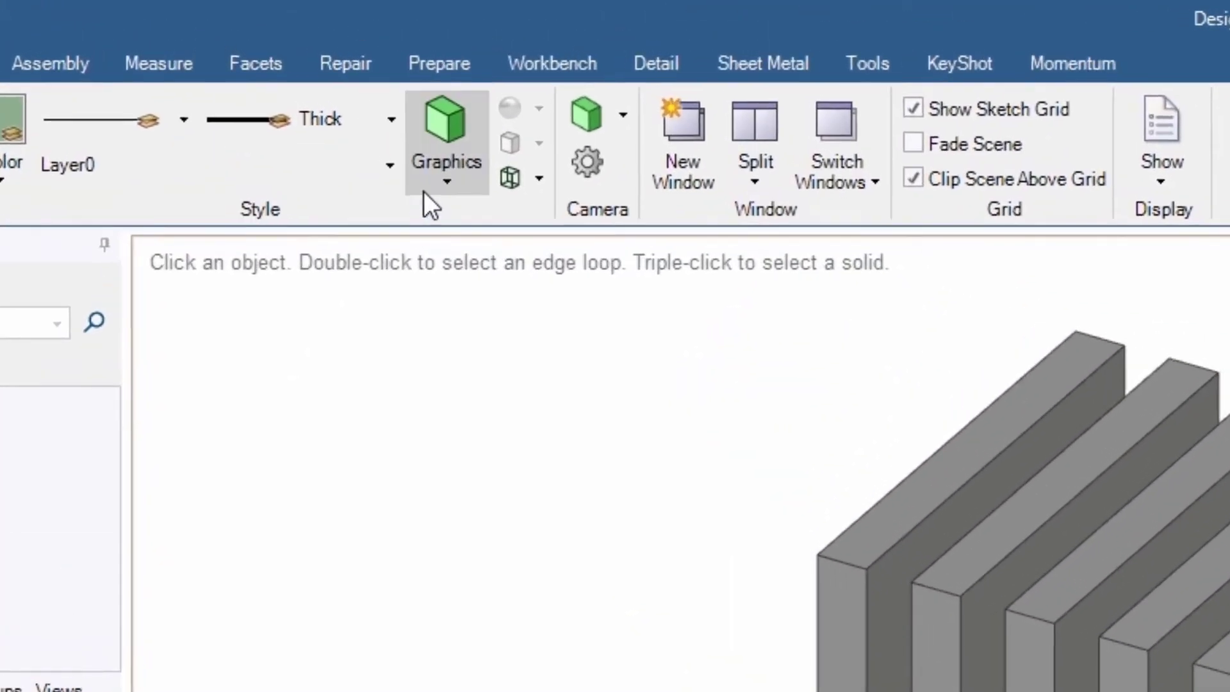
Switch the graphics style of the model view to Enhanced Shaded
click(293, 71)
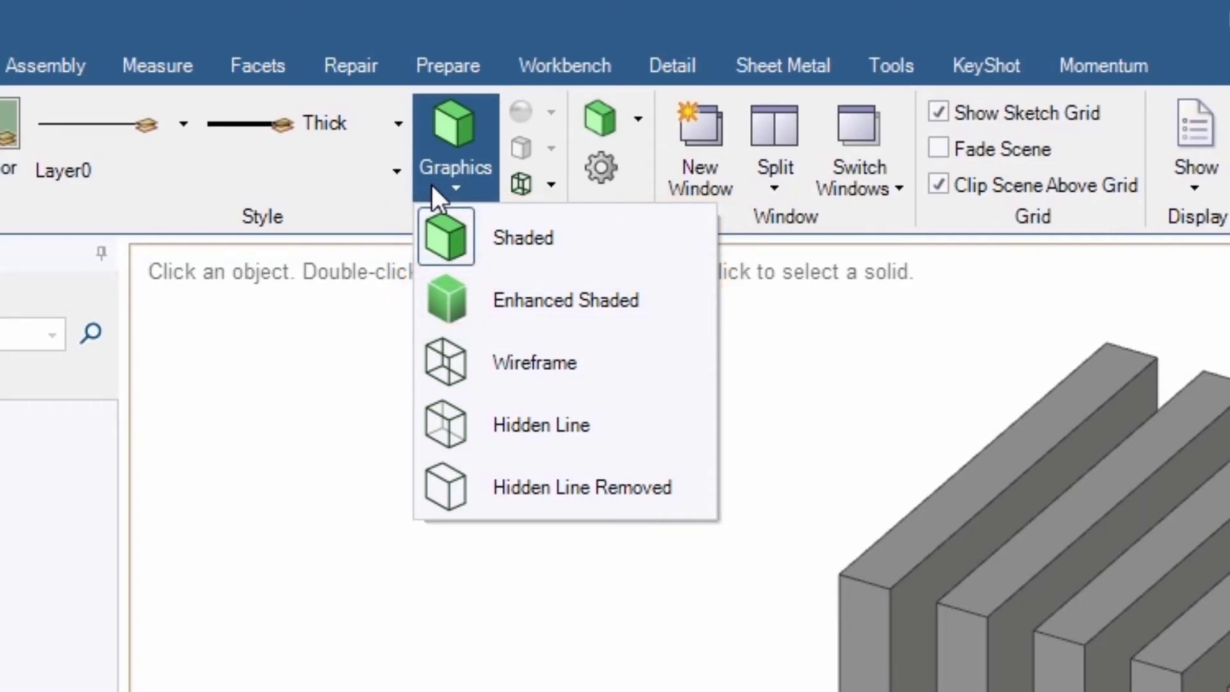
click(506, 296)
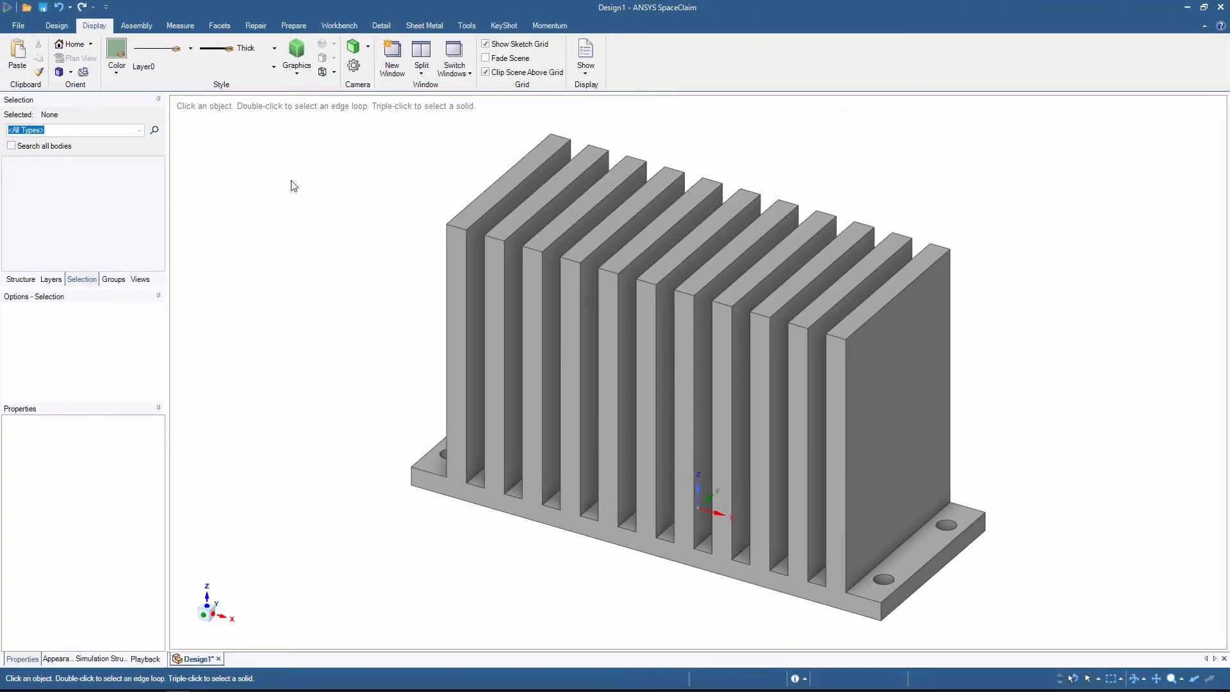
click(296, 64)
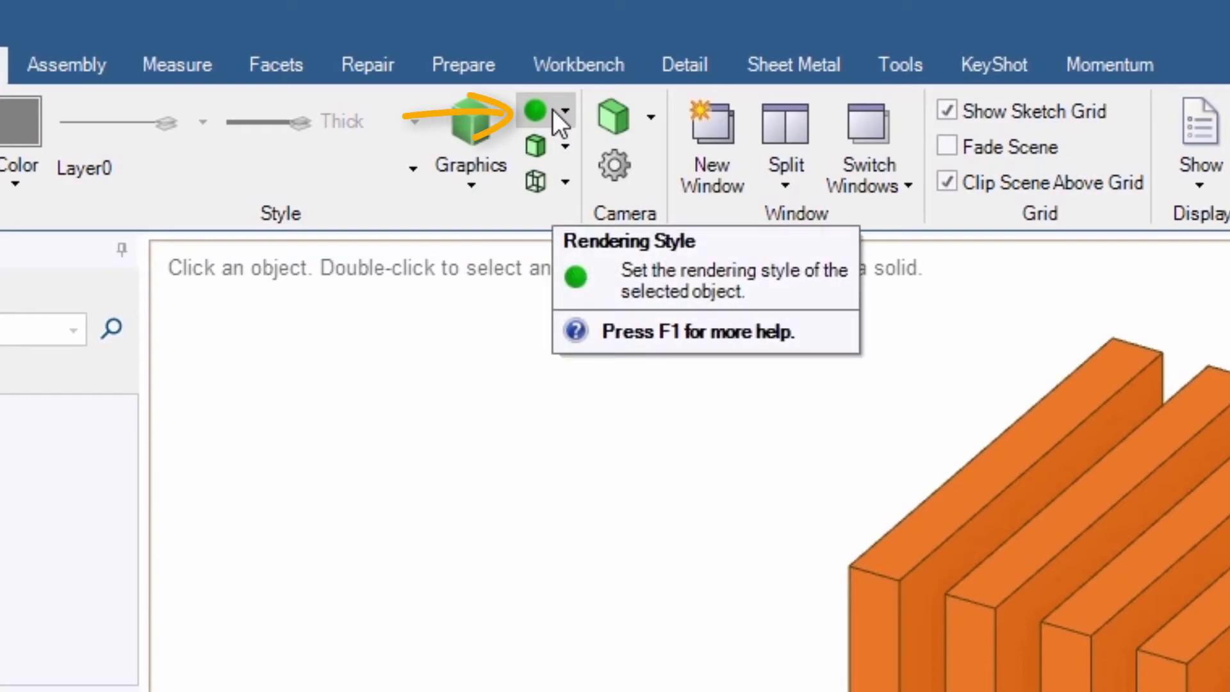
Examine the rendering style, opacity and edge display options available for the selected heat sink body
click(555, 114)
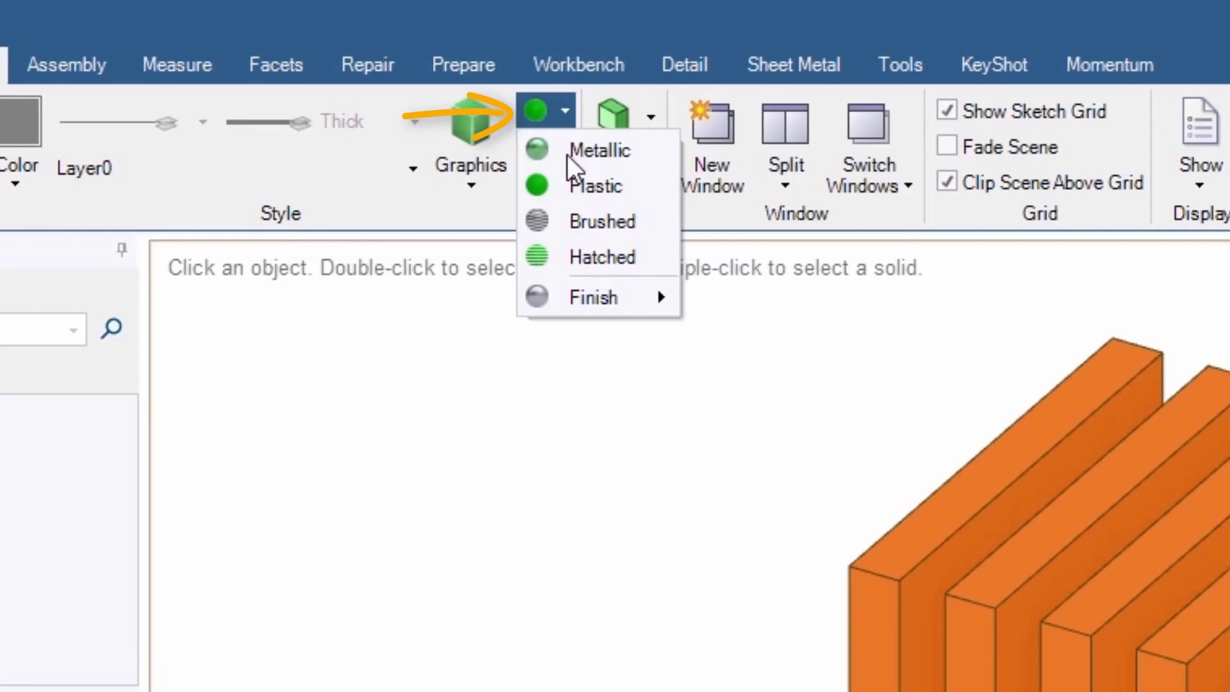
mouse_move(635, 308)
click(562, 110)
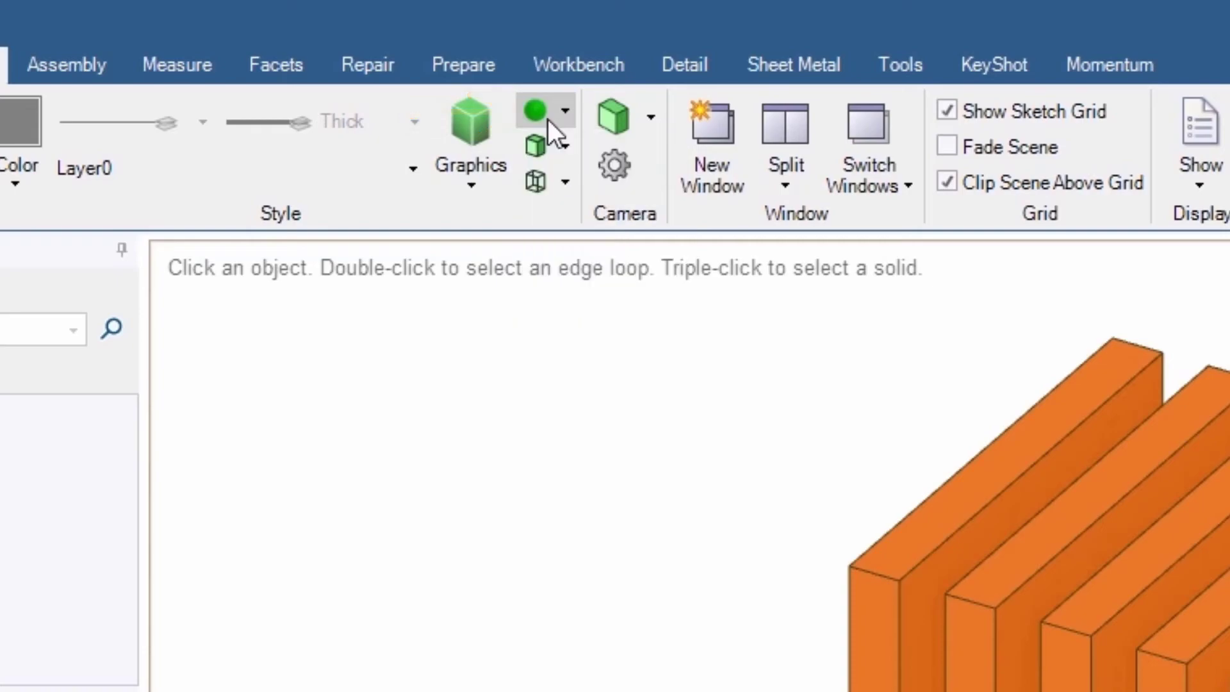
click(541, 155)
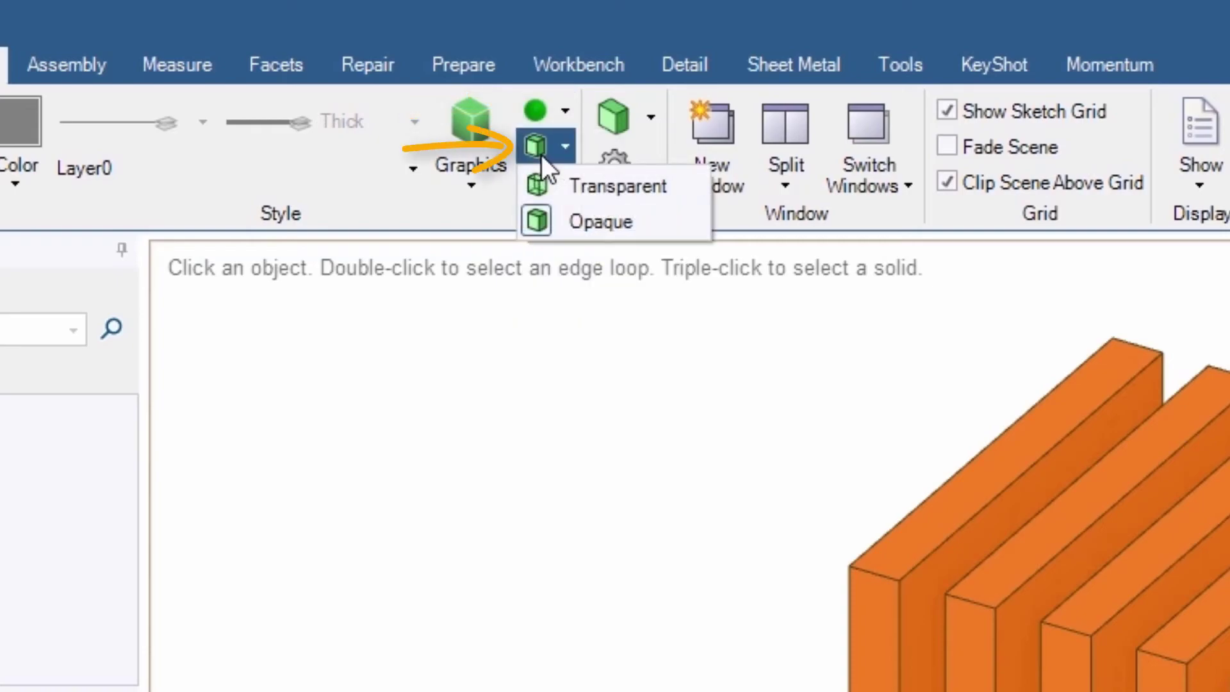
click(540, 155)
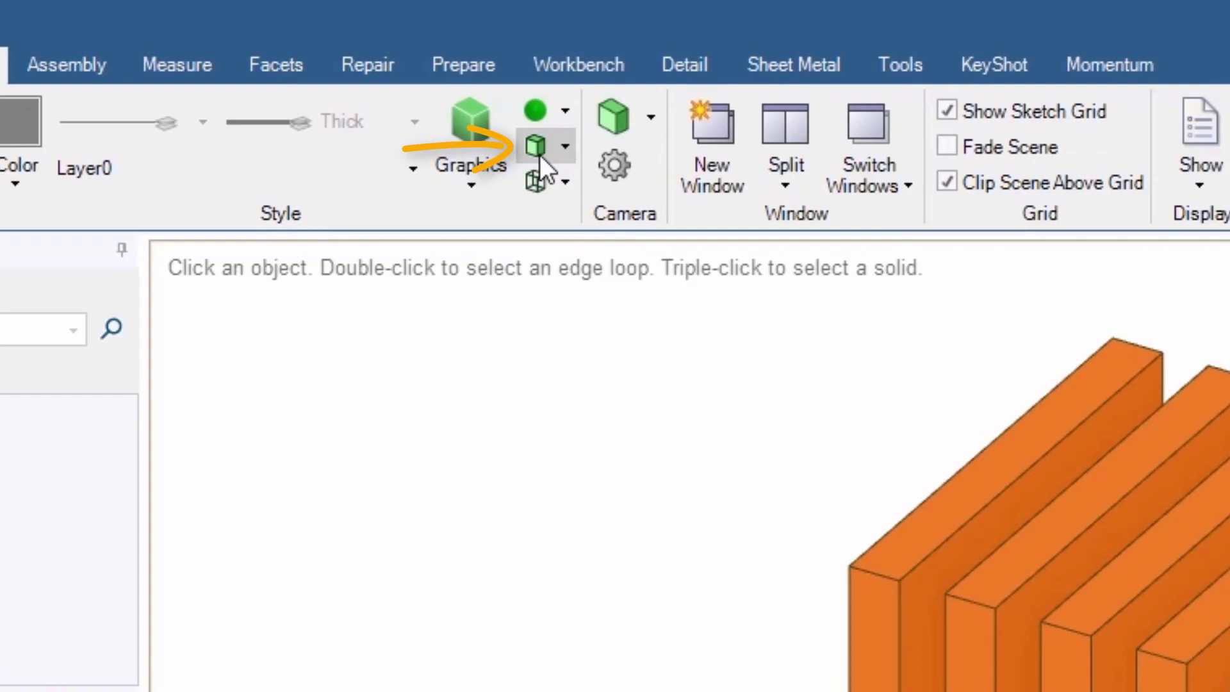
click(541, 195)
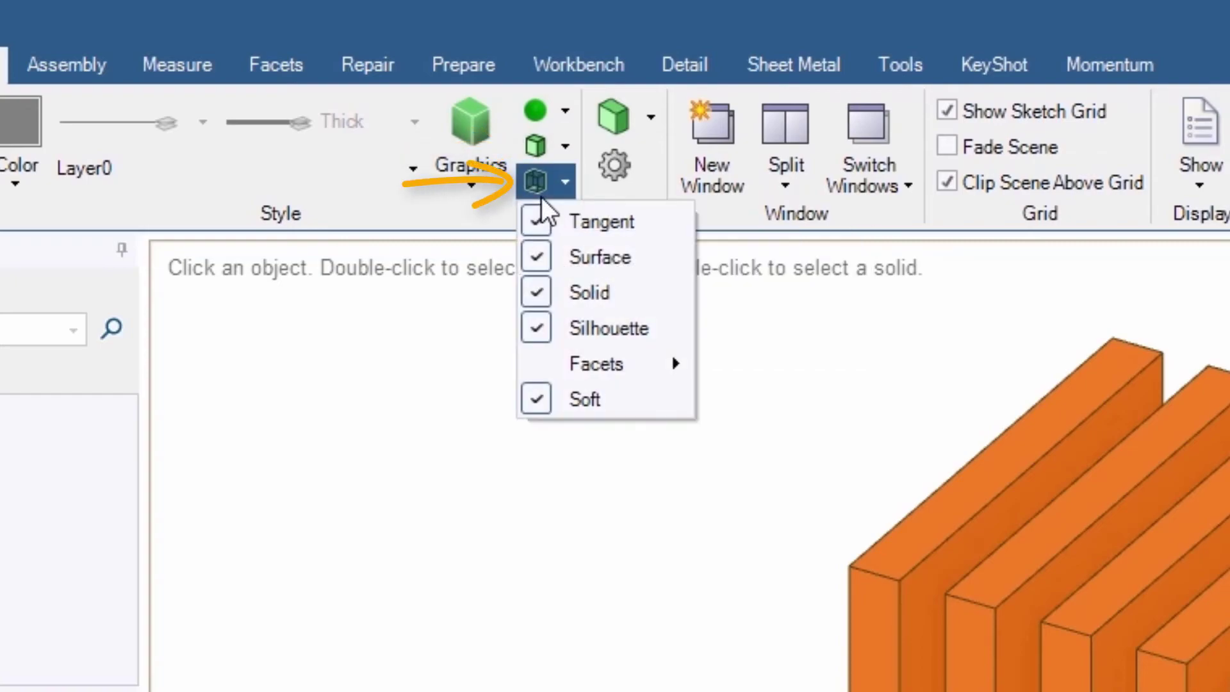
Turn off the display of solid edges for the selected heat sink body
click(579, 291)
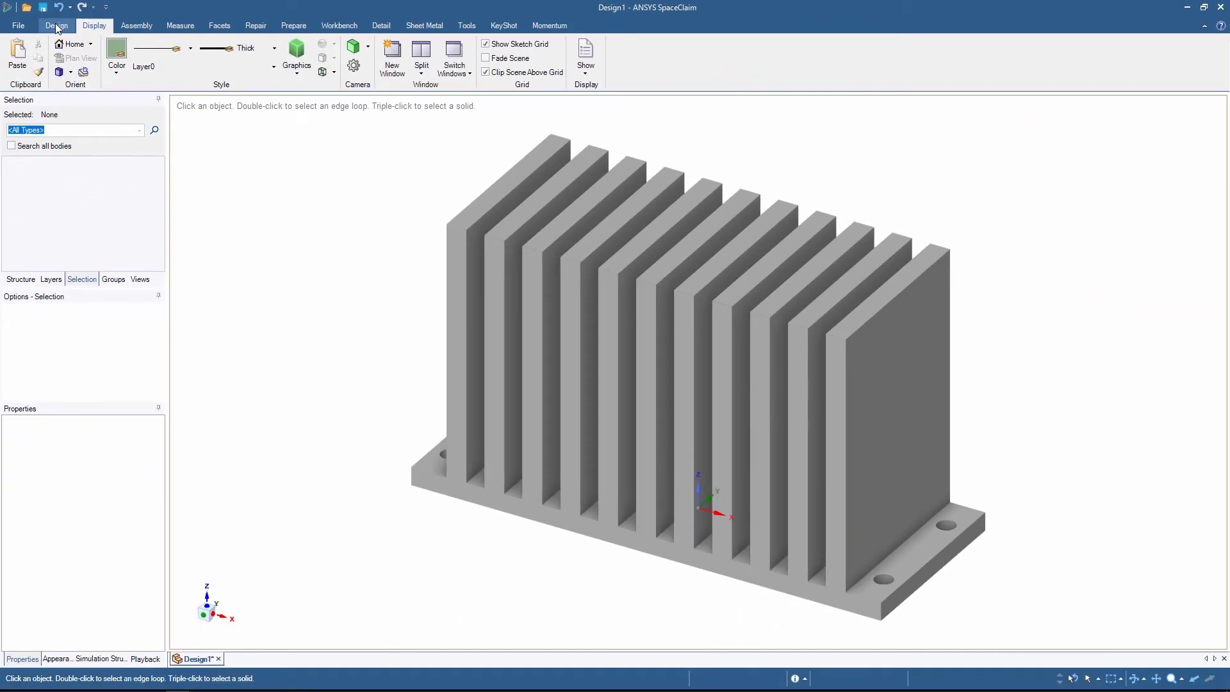
View a section of the heat sink at the base plate's upper face, and reposition the section plane onto the outermost fin's outer face
click(57, 26)
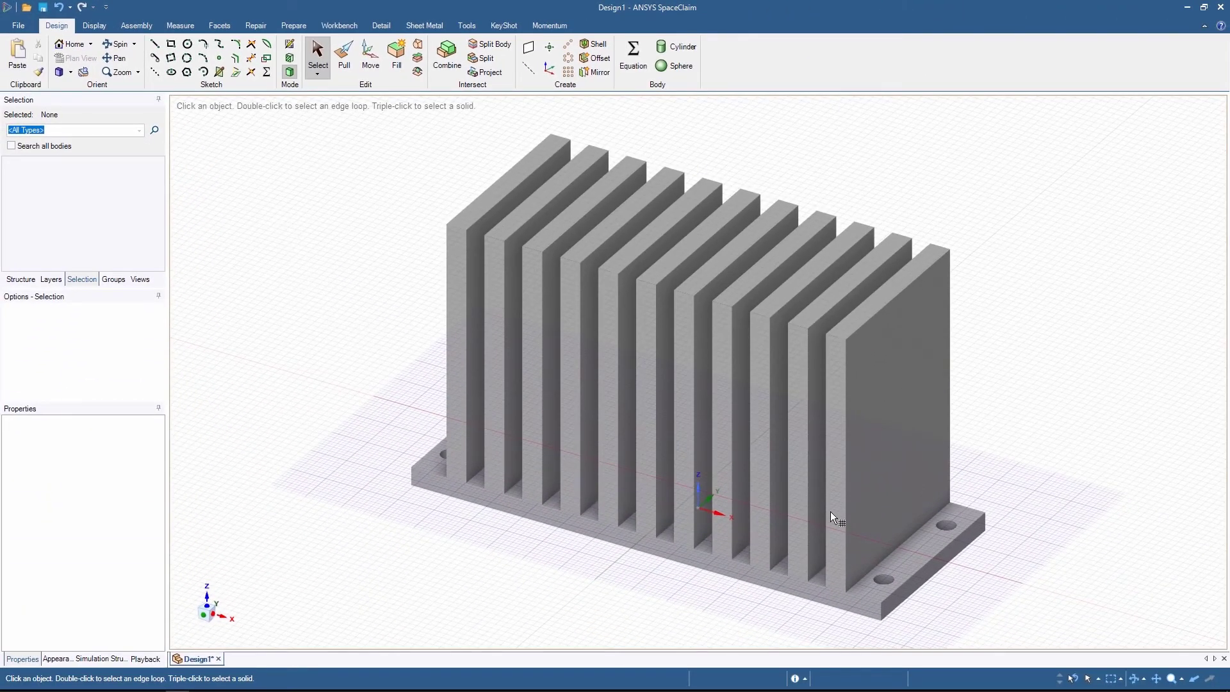
click(913, 554)
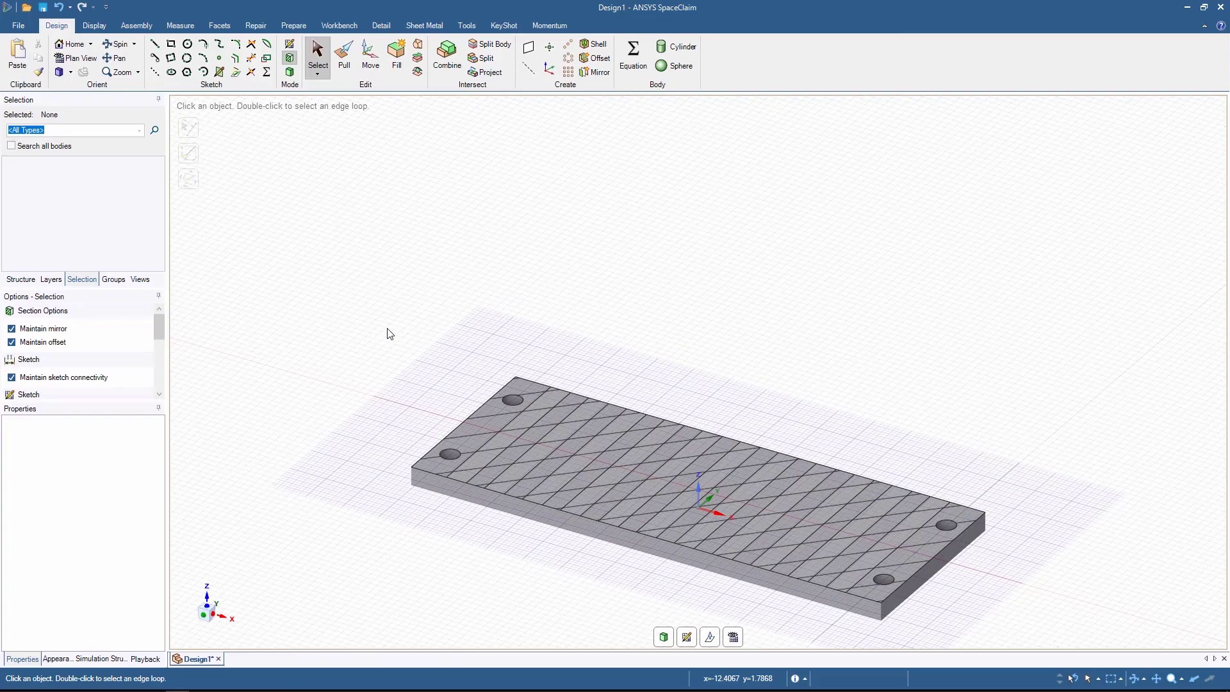
click(687, 638)
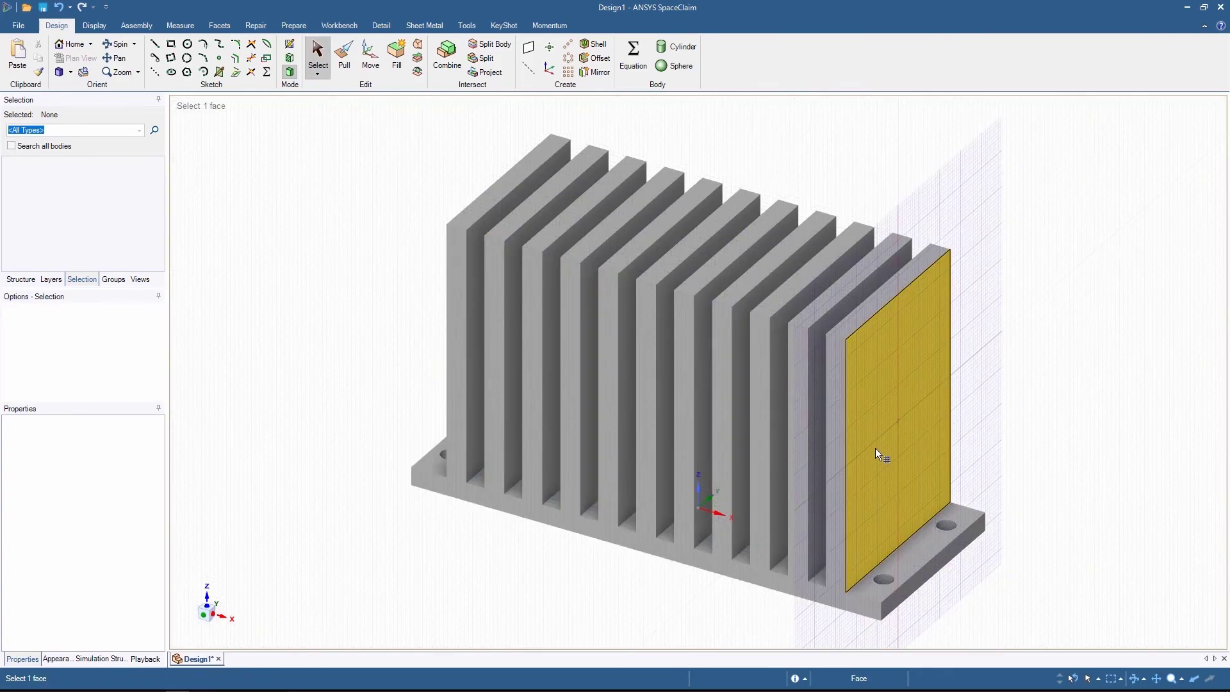
click(875, 448)
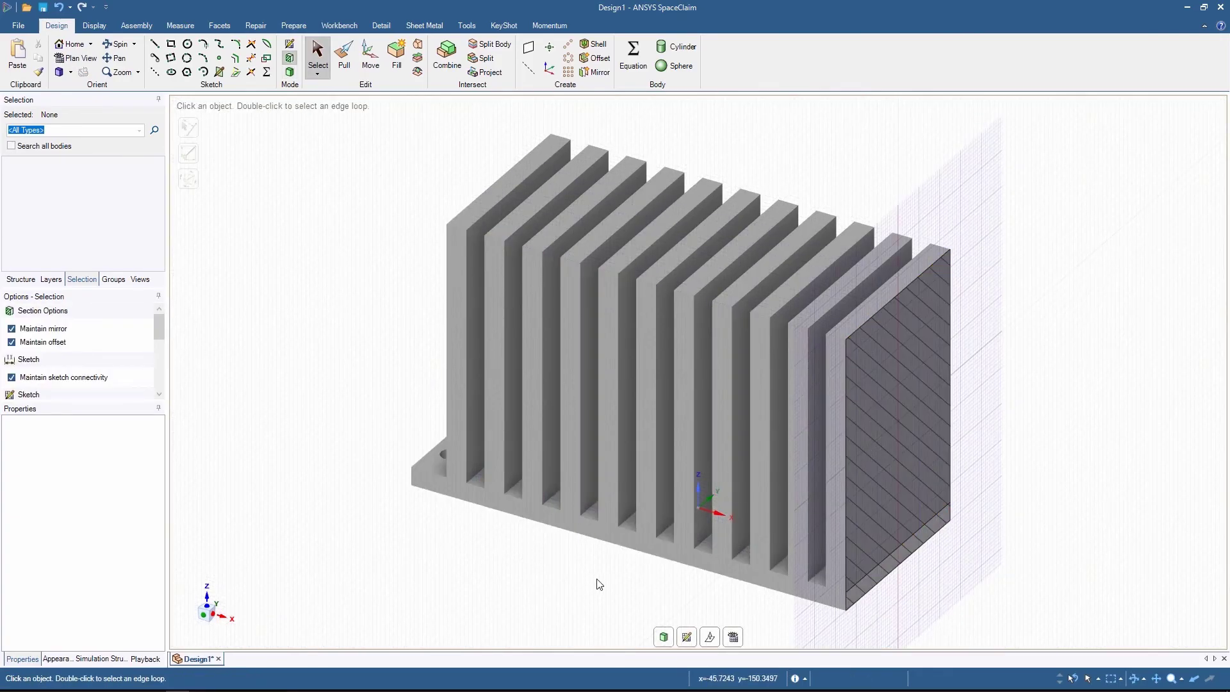
Move the section plane inward along its normal from the outermost fin to the outer face of the neighbouring fin
click(710, 639)
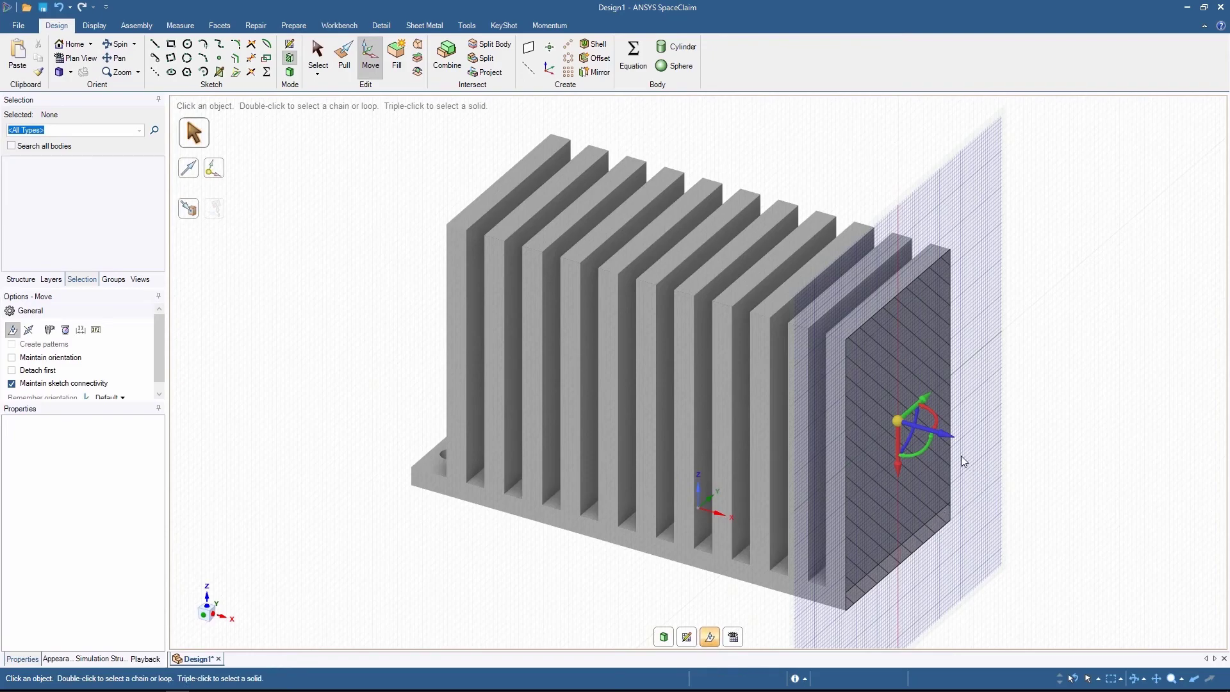
drag(945, 437, 897, 440)
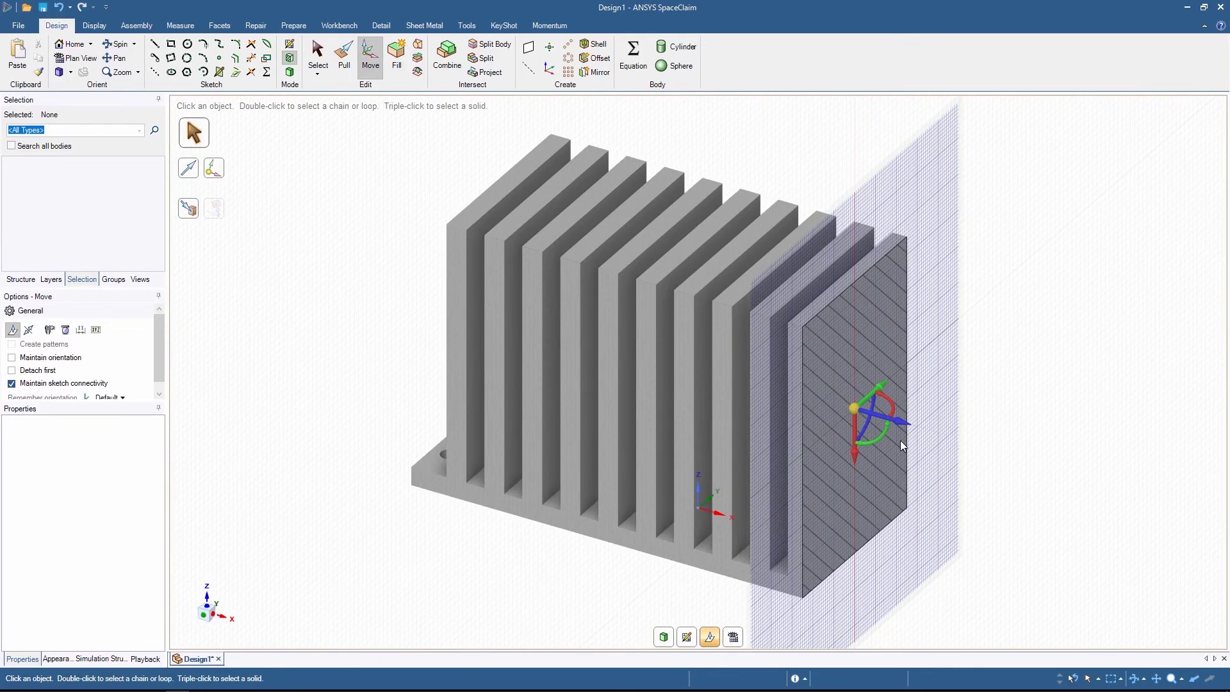
middle_drag(966, 439, 988, 443)
key(v)
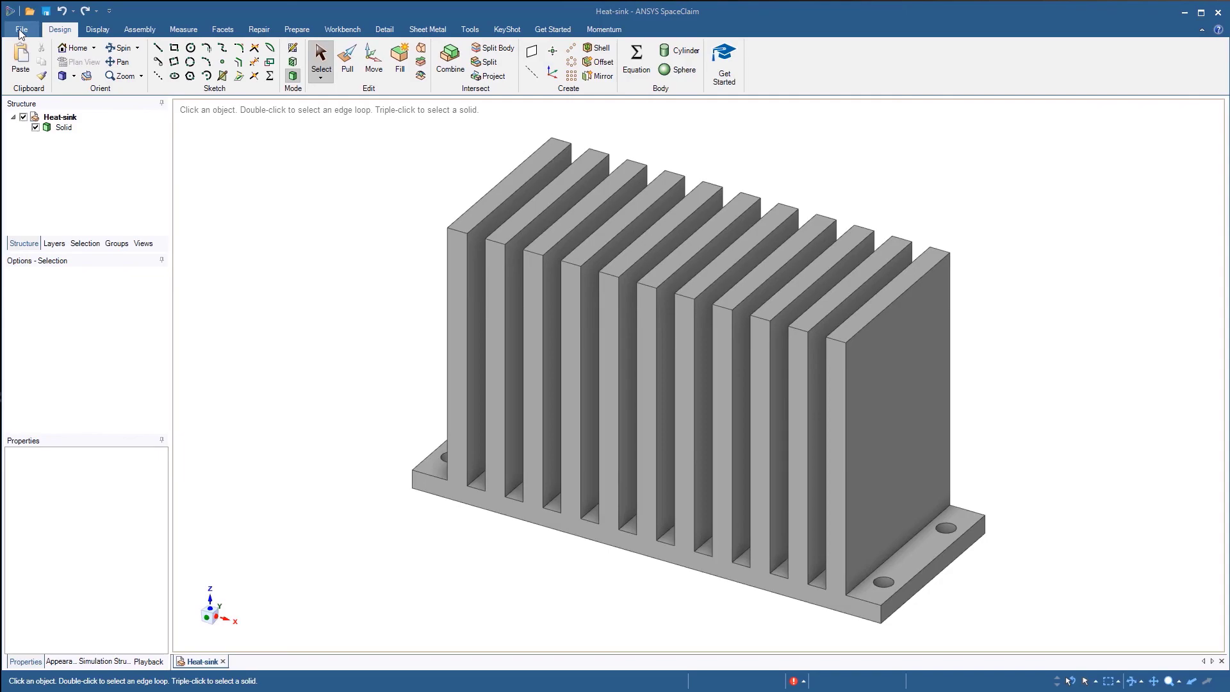
Save the active Heat-sink design as a SpaceClaim document
click(21, 31)
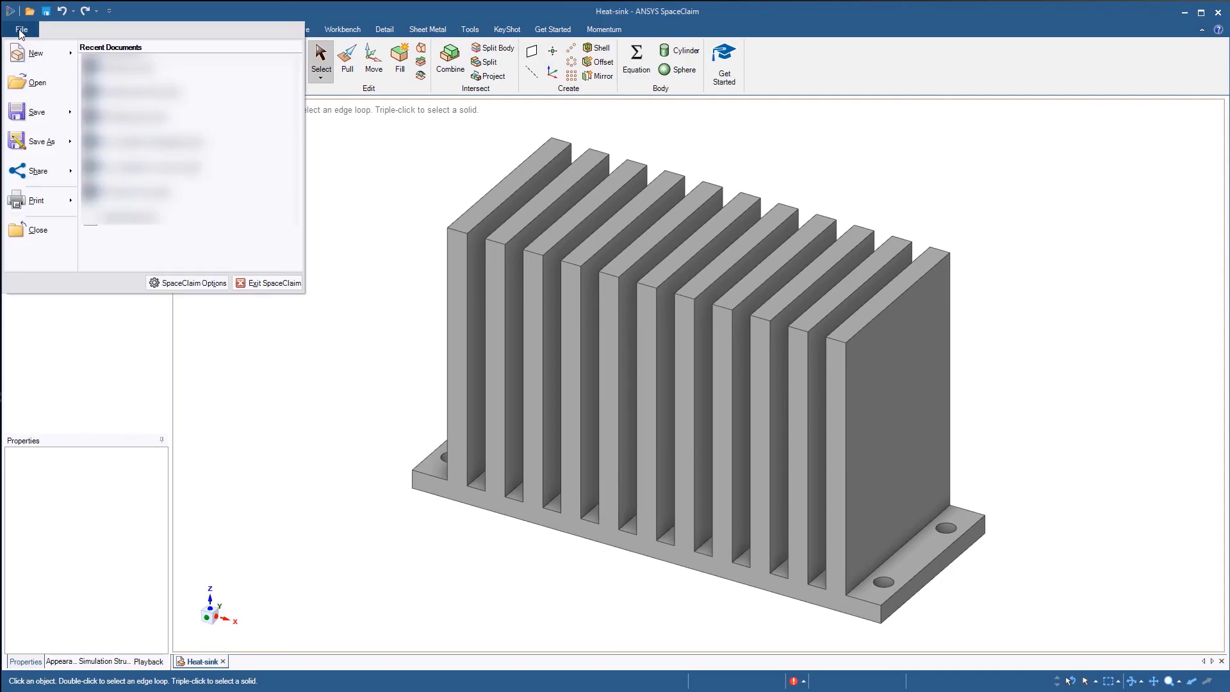
mouse_move(44, 117)
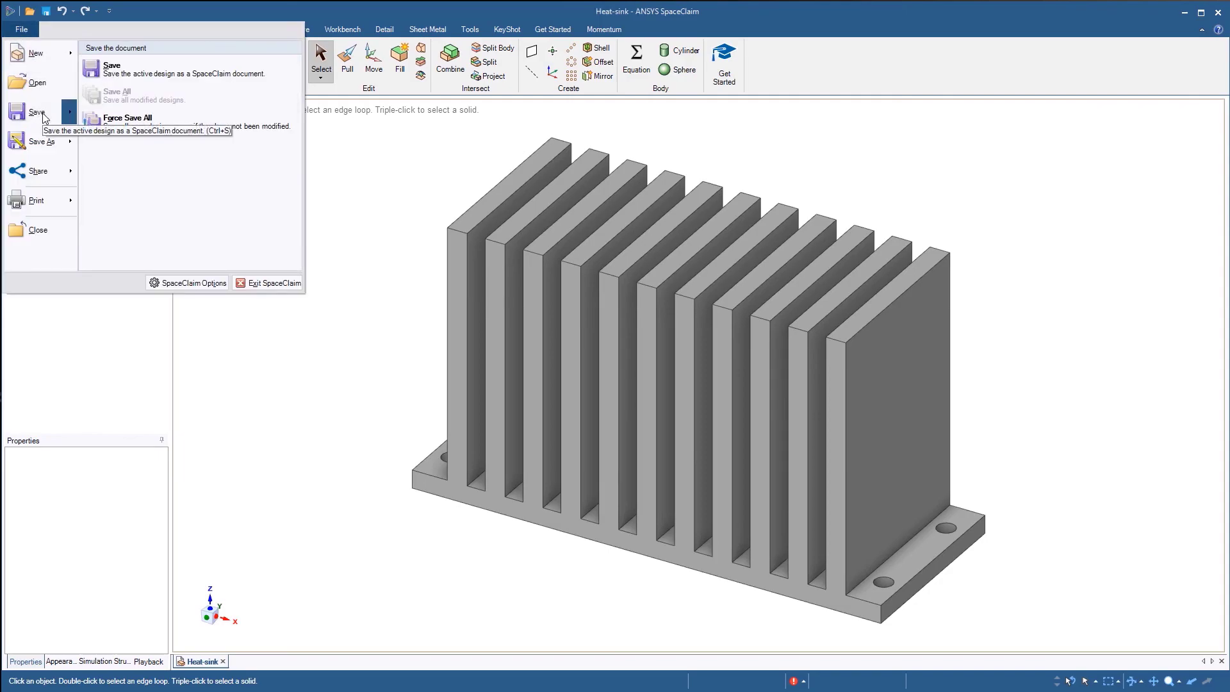
click(211, 60)
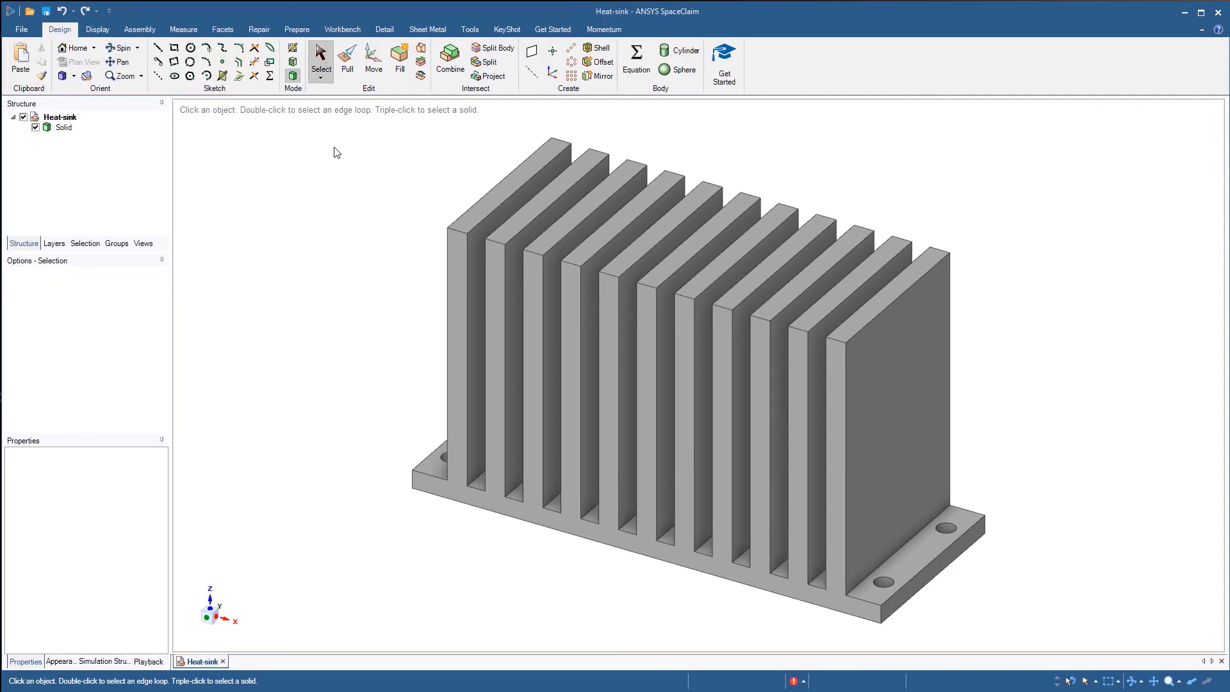